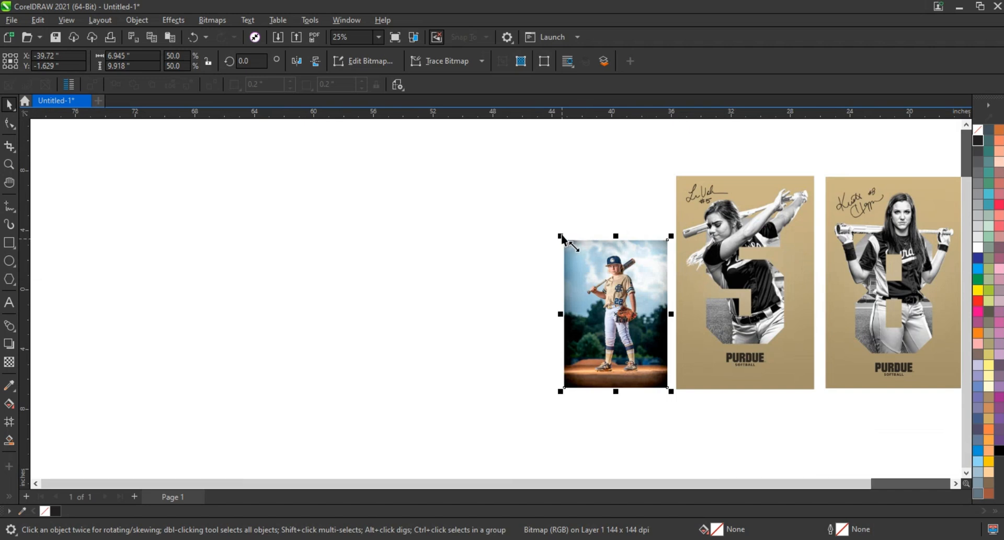
- Enlarge the player photo to about 9.94 by 14.2 inches and place it beside the "5" poster
{"action": "left_click_drag", "start_coordinate": [561, 236], "coordinate": [516, 173]}
{"action": "left_click_drag", "start_coordinate": [549, 279], "coordinate": [532, 282]}
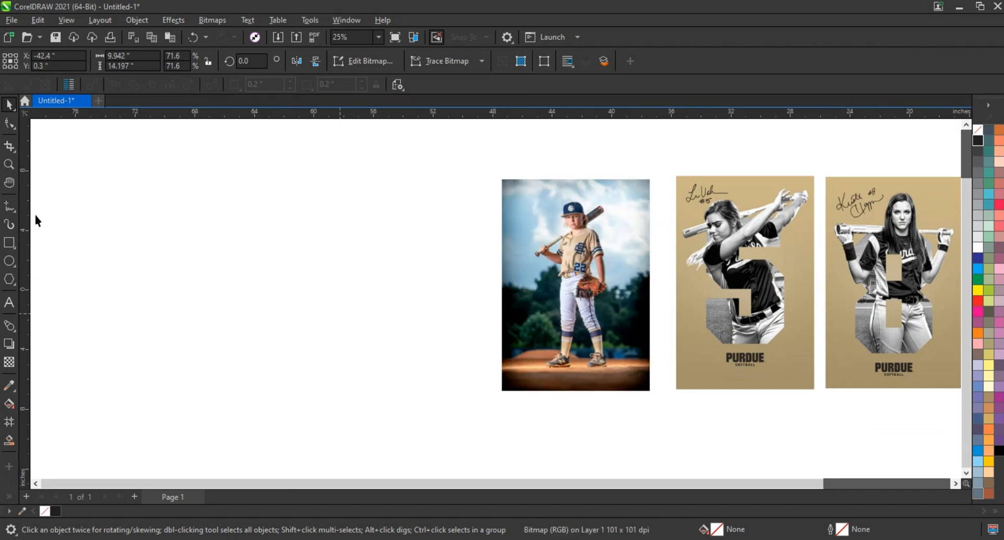
- Add the text "8" in Jersey M54 and enlarge it over the player to about 4.49 by 8.03 inches
{"action": "left_click", "coordinate": [9, 164]}
{"action": "left_click_drag", "start_coordinate": [452, 182], "coordinate": [908, 359]}
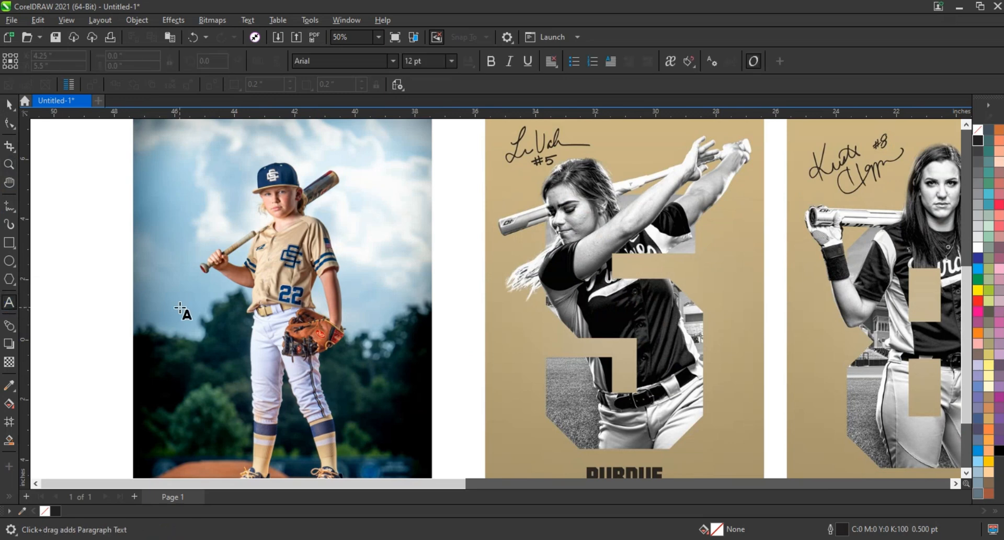
{"action": "key", "text": "ctrl+space"}
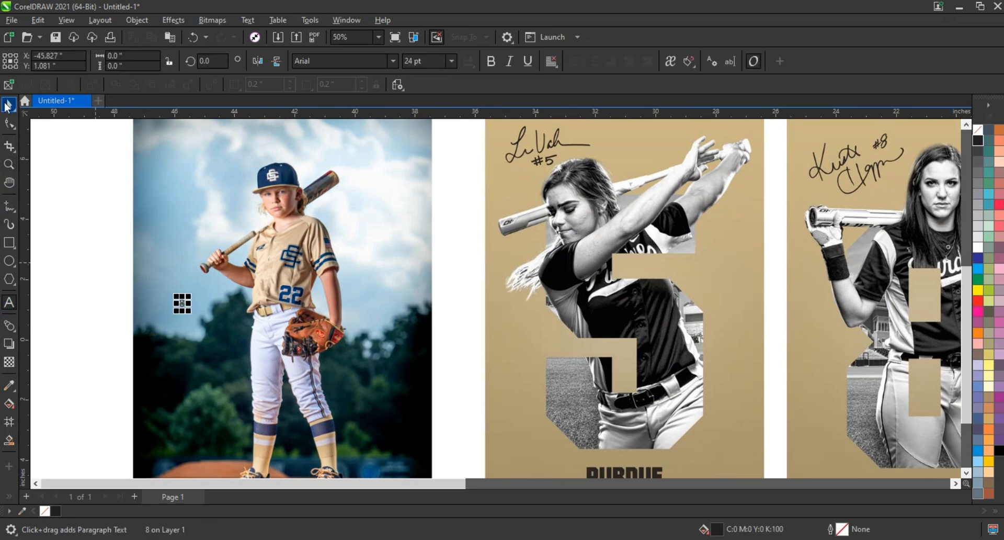
{"action": "left_click", "coordinate": [393, 62]}
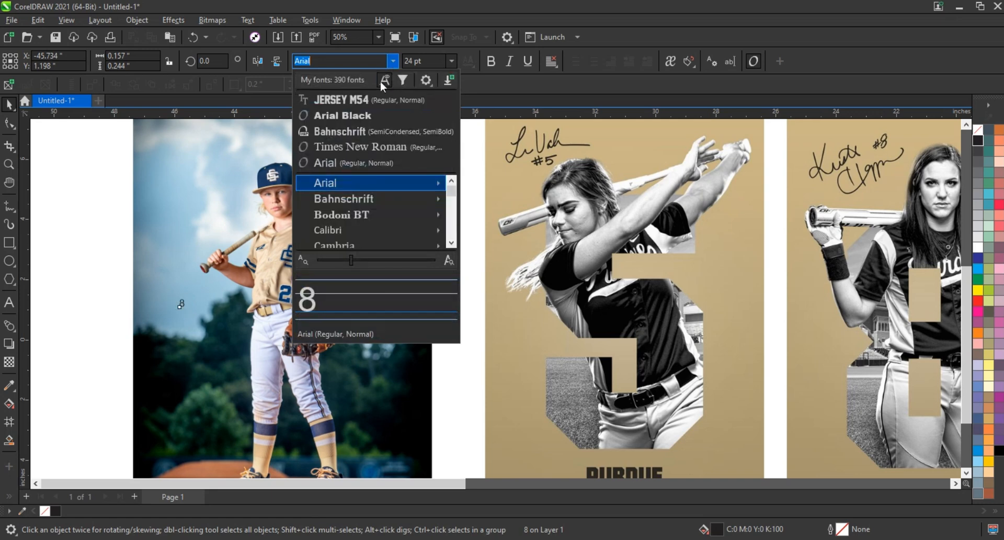
{"action": "left_click", "coordinate": [356, 95]}
{"action": "left_click_drag", "start_coordinate": [188, 317], "coordinate": [312, 314]}
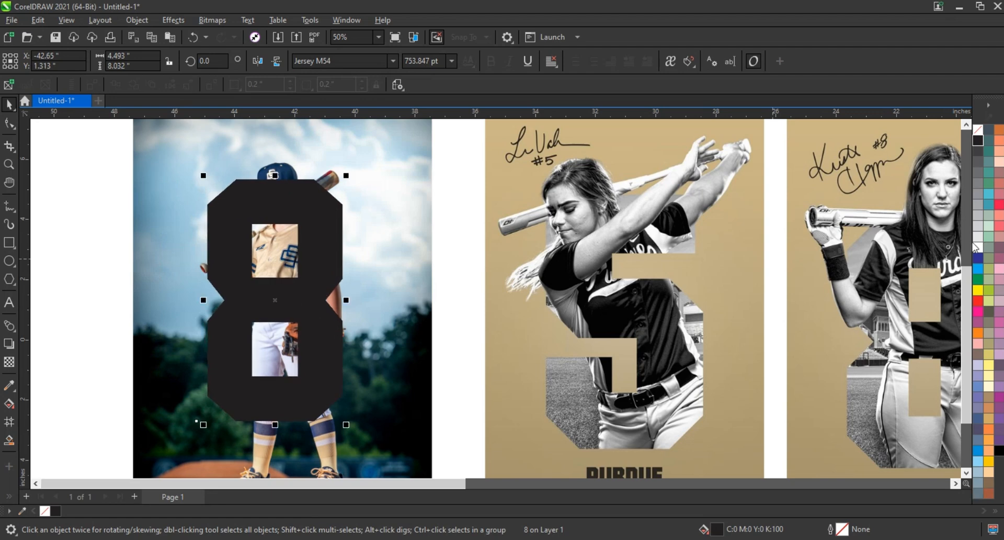
- Remove the fill from the number 8 and give it a white outline
{"action": "left_click", "coordinate": [978, 131]}
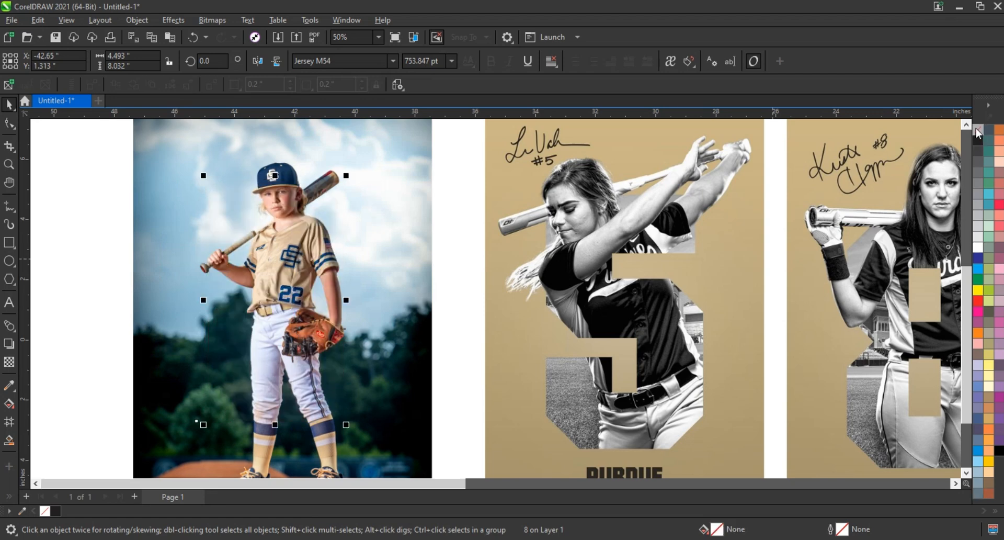
{"action": "right_click", "coordinate": [997, 252]}
{"action": "left_click", "coordinate": [948, 256]}
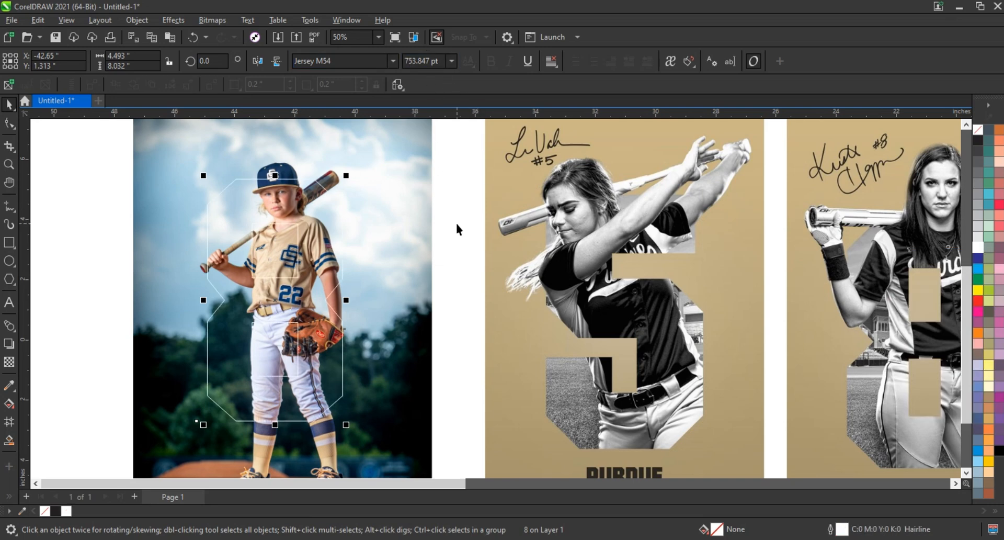
- Convert the number 8 to curves and give it a 2.0 pt black outline
{"action": "key", "text": "ctrl+q"}
{"action": "left_click", "coordinate": [412, 61]}
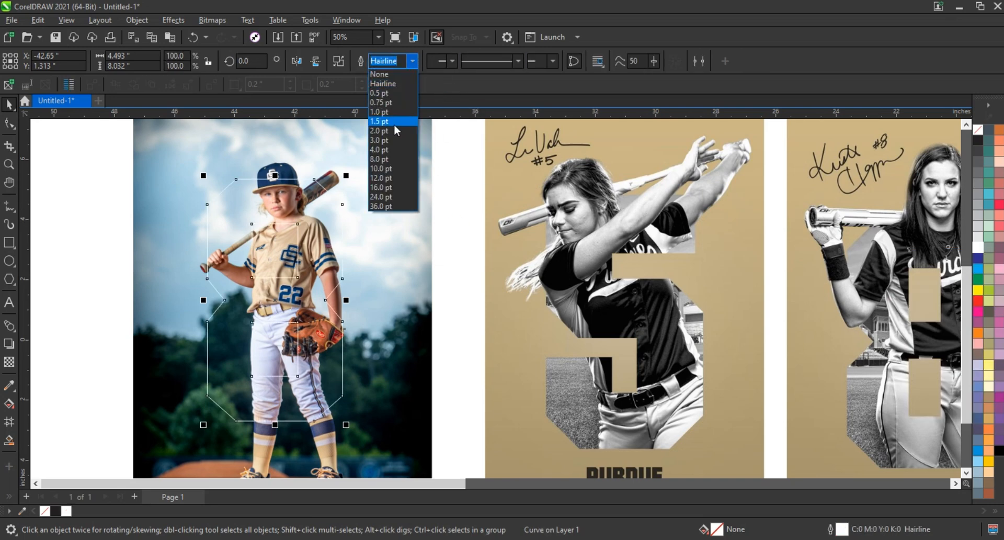
{"action": "left_click", "coordinate": [393, 135]}
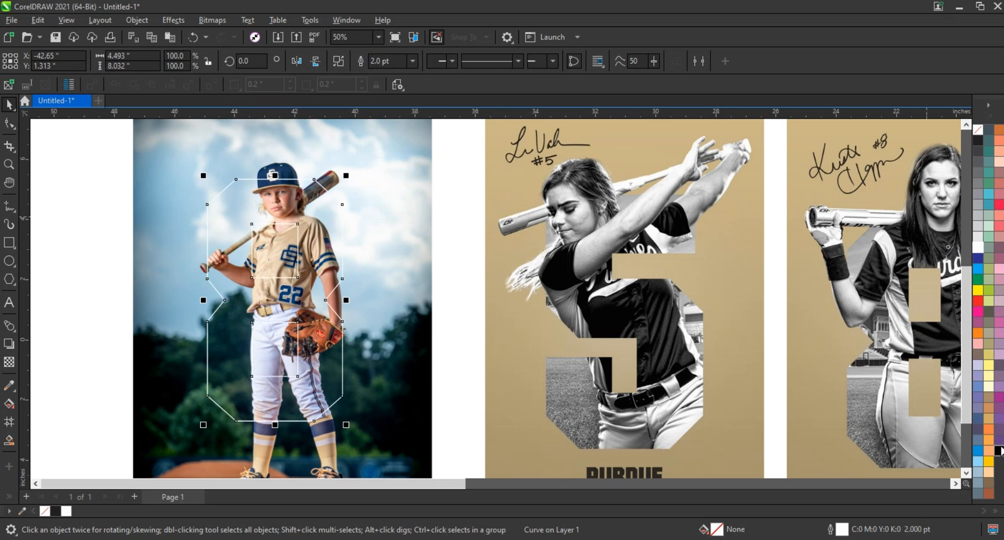
{"action": "right_click", "coordinate": [1000, 450]}
{"action": "left_click", "coordinate": [928, 276]}
- Enlarge the number 8 outline slightly over the player
{"action": "scroll", "coordinate": [287, 308], "scroll_direction": "down", "scroll_amount": 1}
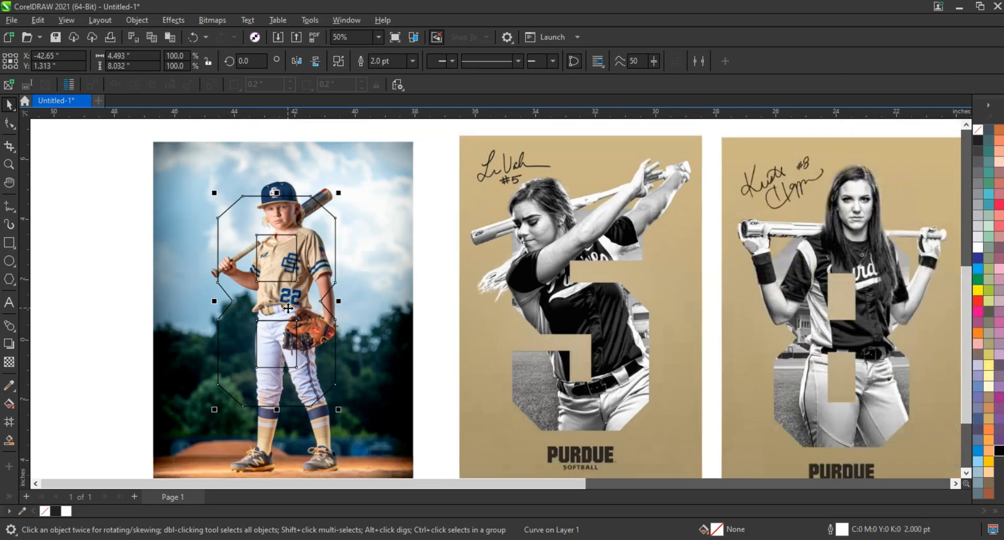
{"action": "scroll", "coordinate": [287, 308], "scroll_direction": "down", "scroll_amount": 1}
{"action": "left_click_drag", "start_coordinate": [332, 208], "coordinate": [338, 200]}
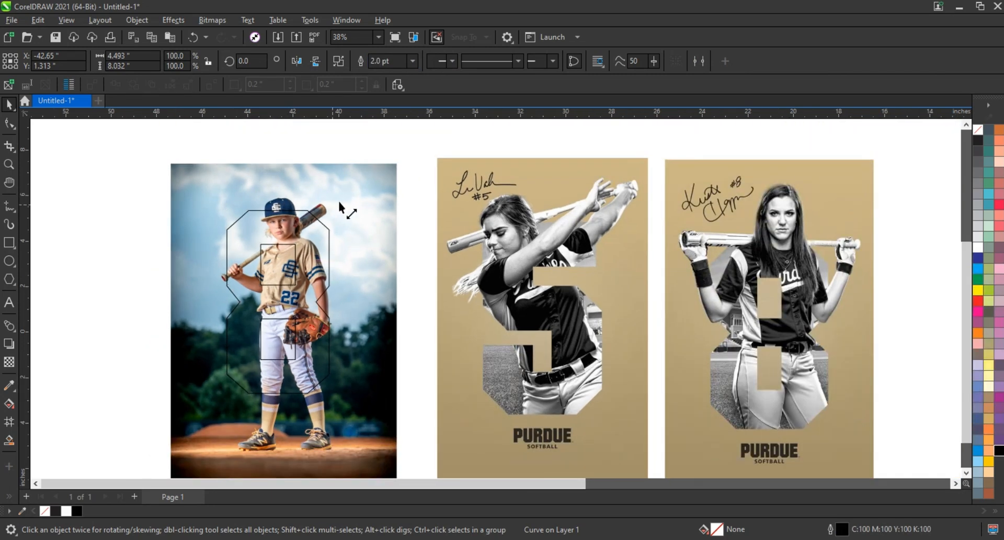
- Scale the player photo to about 13.34 by 19.05 inches and shift it so the 8 frames the player's torso and legs
{"action": "left_click", "coordinate": [346, 414]}
{"action": "left_click_drag", "start_coordinate": [400, 160], "coordinate": [437, 123]}
{"action": "left_click_drag", "start_coordinate": [386, 229], "coordinate": [386, 236]}
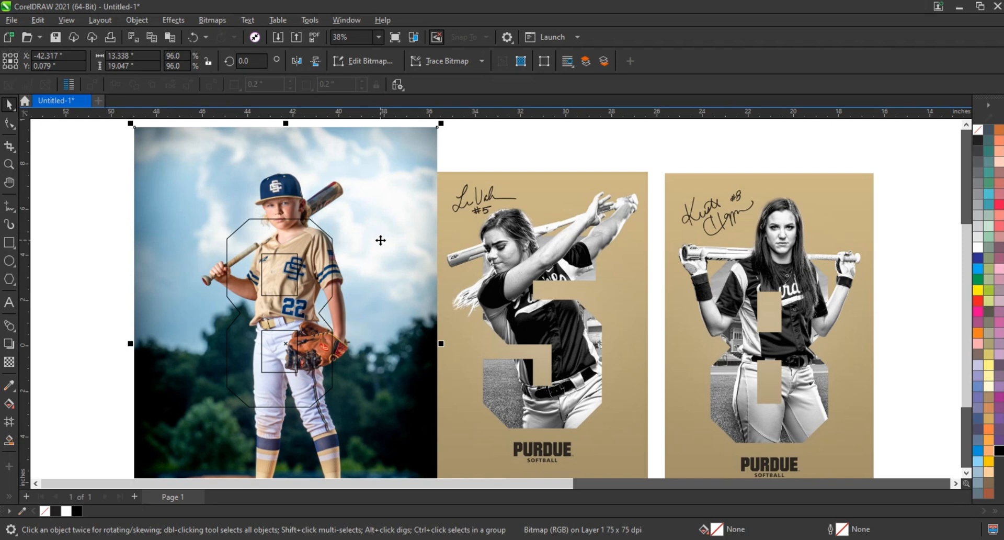
{"action": "left_click_drag", "start_coordinate": [379, 241], "coordinate": [374, 239]}
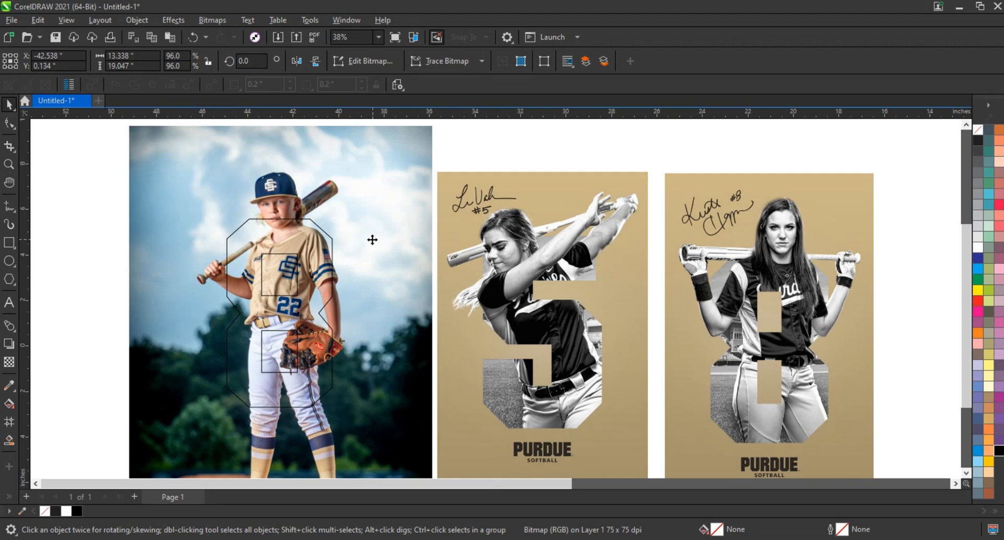
{"action": "left_click_drag", "start_coordinate": [373, 240], "coordinate": [372, 240]}
{"action": "left_click", "coordinate": [116, 234]}
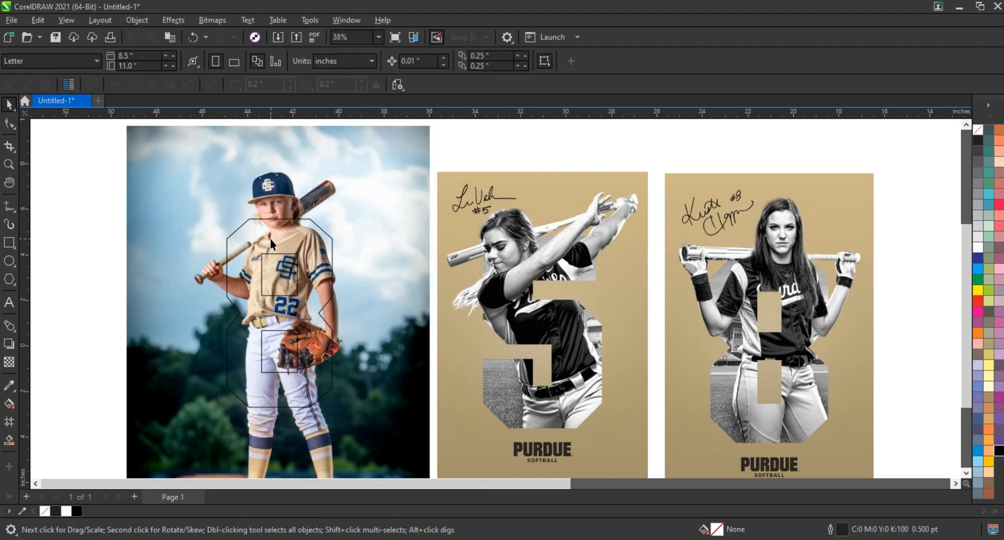
{"action": "left_click", "coordinate": [271, 239]}
{"action": "left_click", "coordinate": [64, 259]}
- Start a freehand line outline at the cap's back edge and trace straight segments around the bat barrel down to the hair behind the neck
{"action": "left_click", "coordinate": [9, 164]}
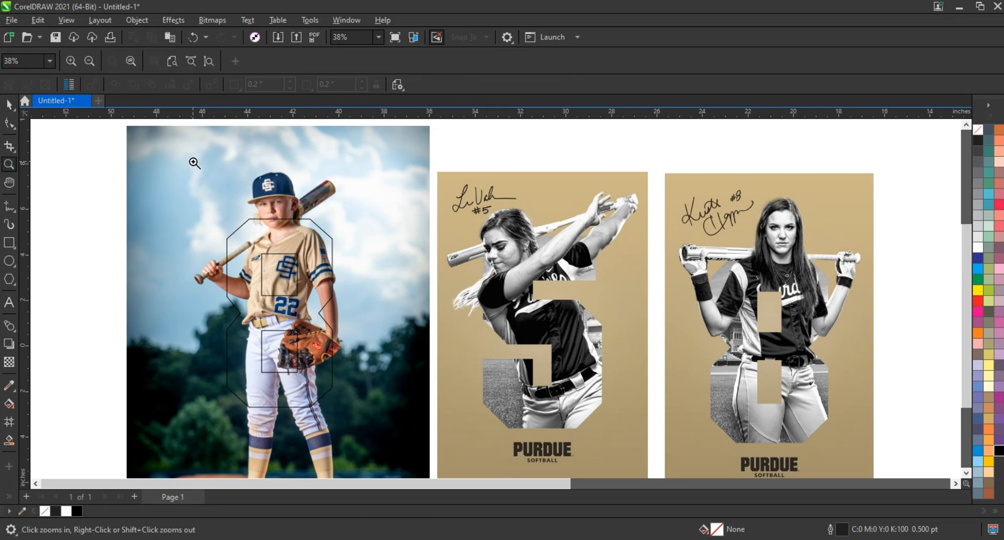
{"action": "left_click_drag", "start_coordinate": [193, 162], "coordinate": [384, 327]}
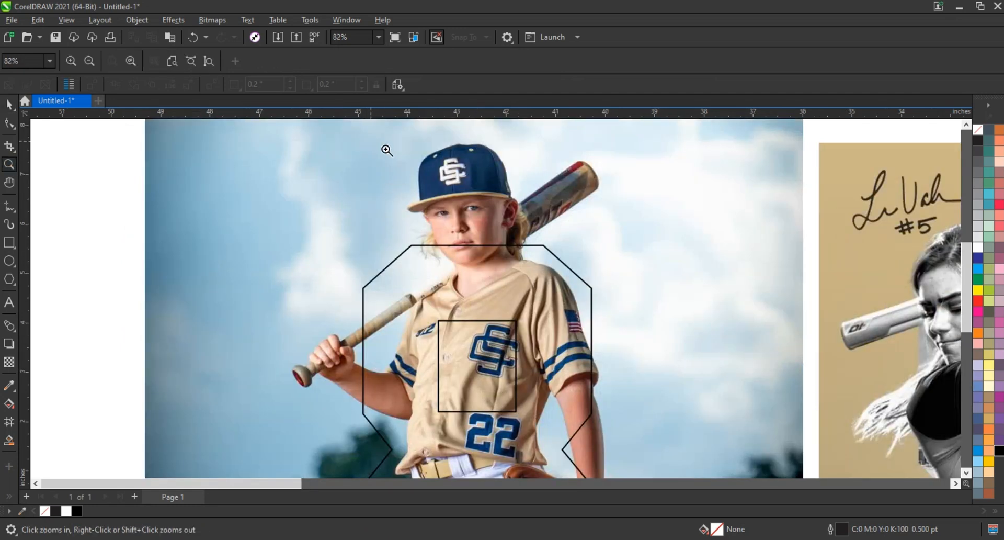
{"action": "left_click_drag", "start_coordinate": [665, 279], "coordinate": [683, 290]}
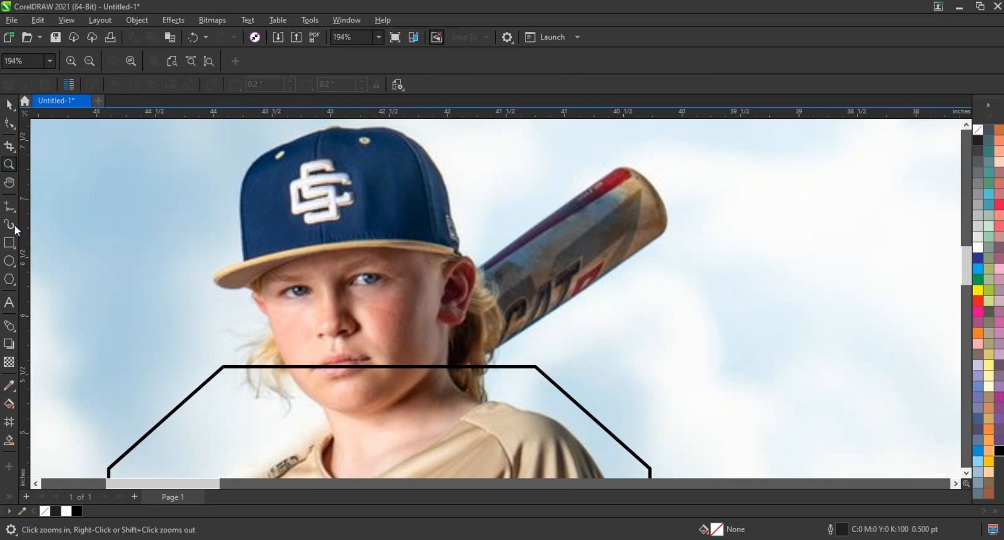
{"action": "left_click", "coordinate": [9, 207]}
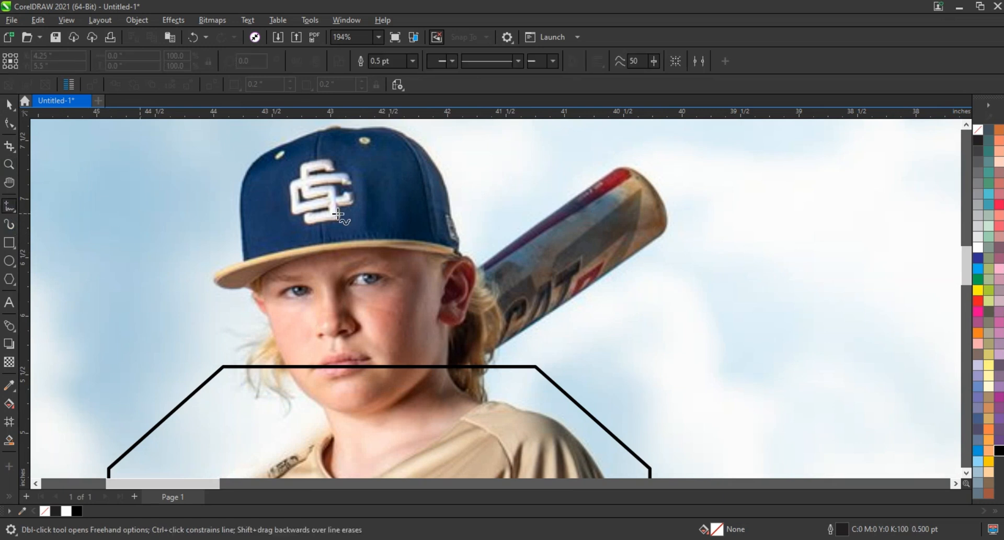
{"action": "left_click", "coordinate": [459, 250]}
{"action": "double_click", "coordinate": [476, 266]}
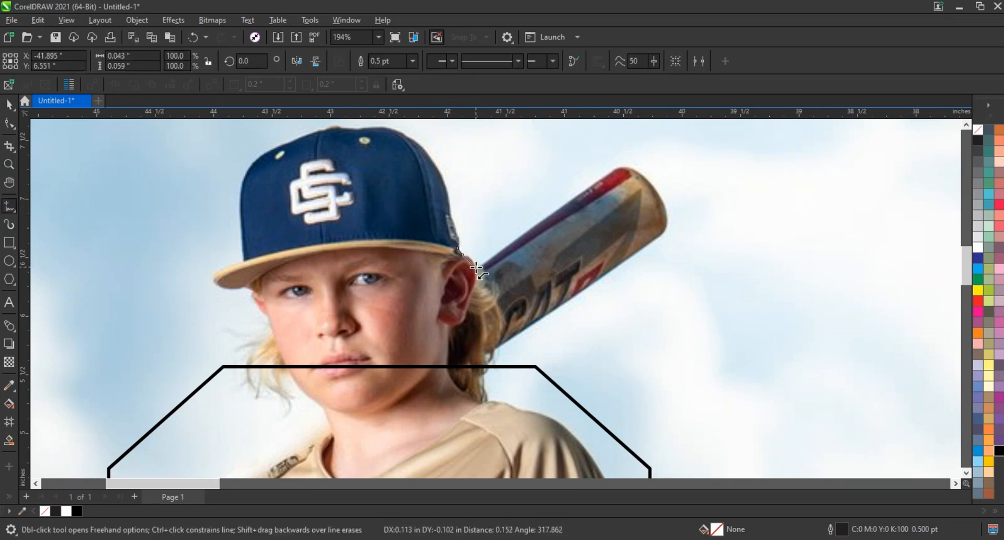
{"action": "left_click", "coordinate": [618, 170]}
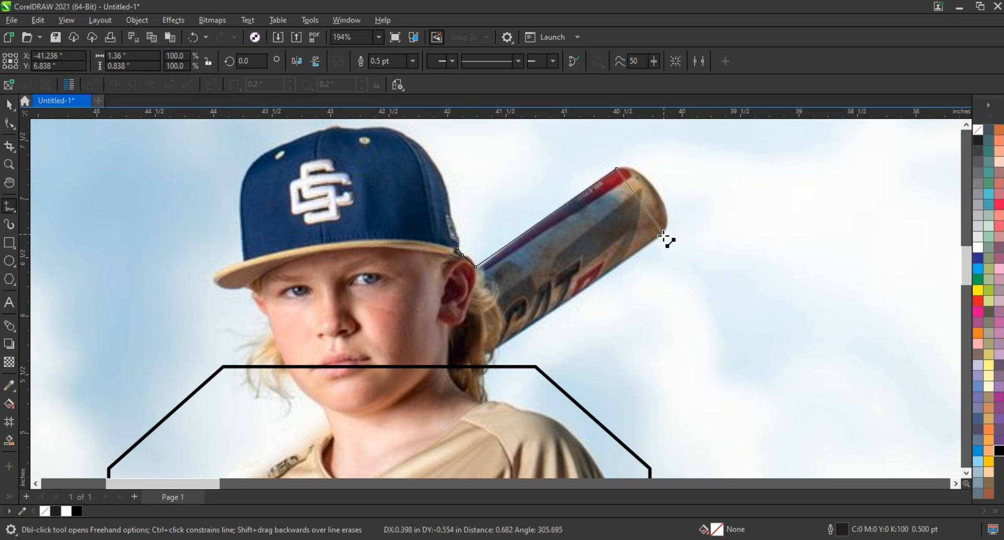
{"action": "left_click", "coordinate": [659, 235]}
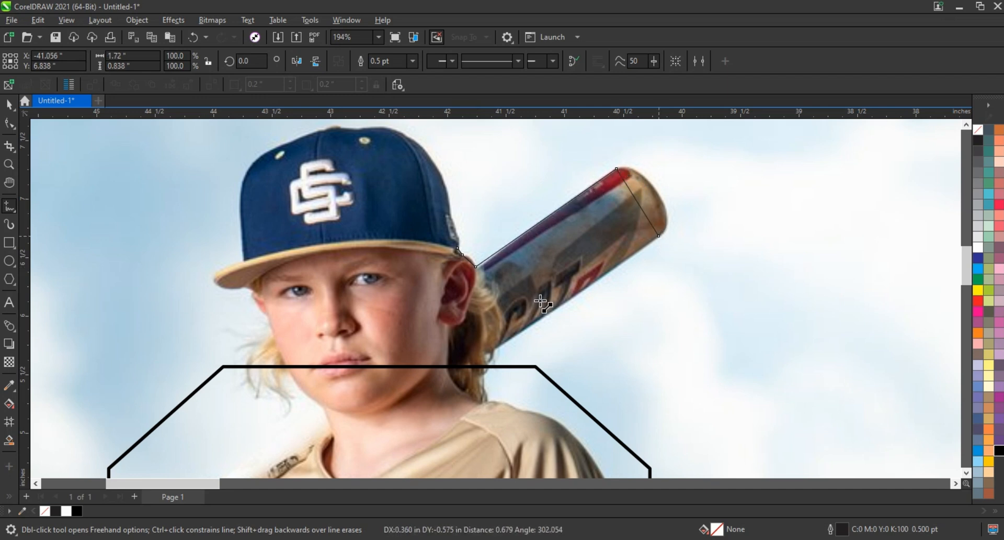
{"action": "left_click", "coordinate": [485, 351]}
{"action": "left_click", "coordinate": [482, 383]}
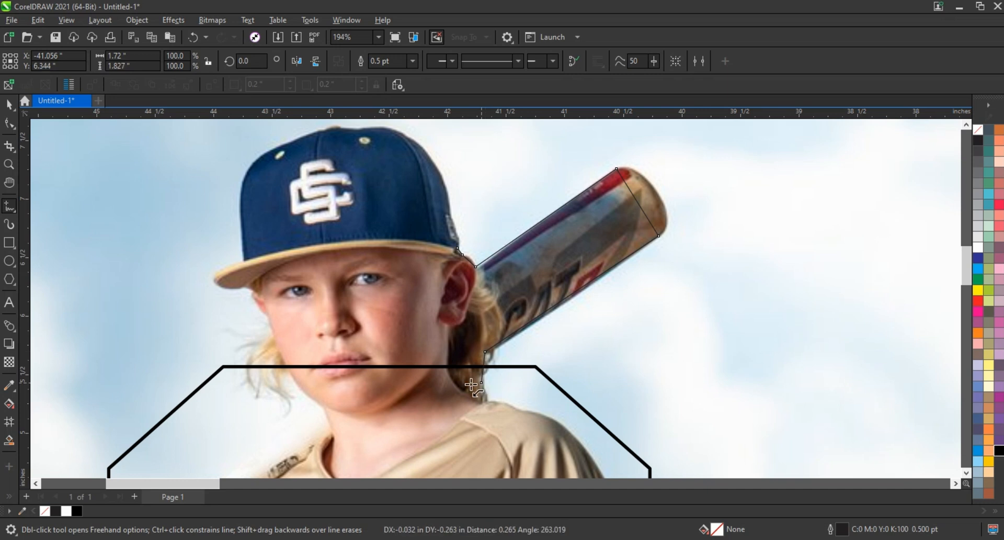
- Continue the outline across the chin, around the loose hair, and up the cheek to the front of the cap brim
{"action": "left_click", "coordinate": [291, 379]}
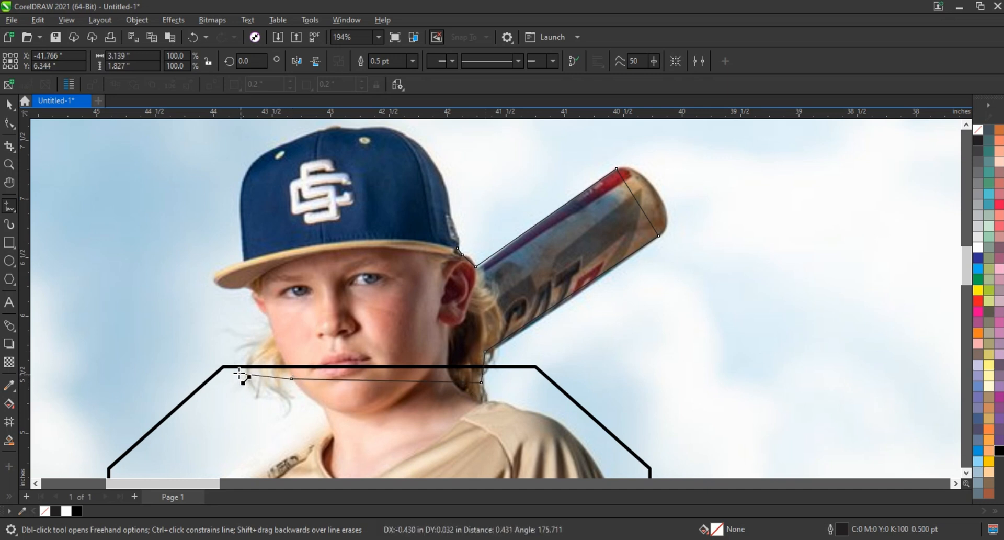
{"action": "left_click", "coordinate": [239, 371]}
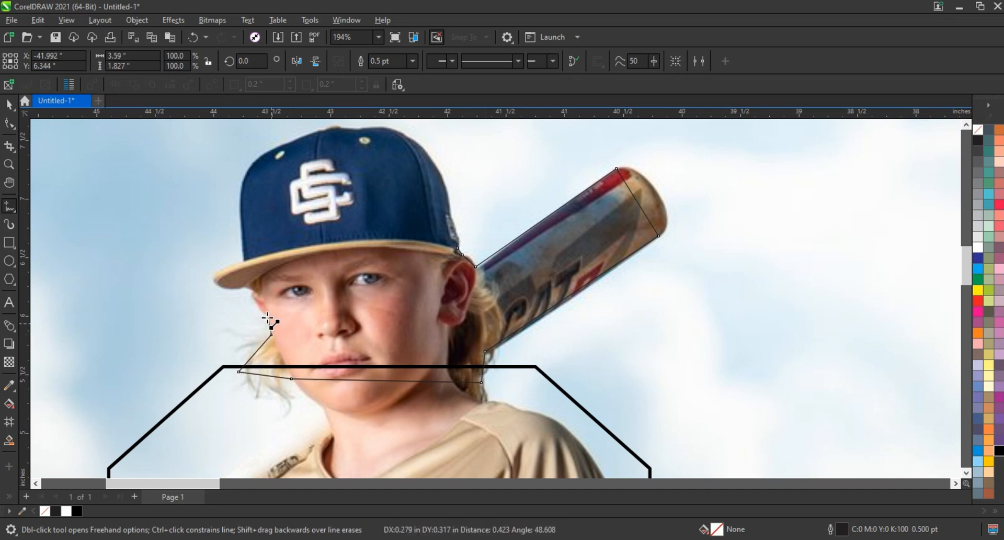
{"action": "left_click", "coordinate": [271, 333]}
{"action": "left_click", "coordinate": [267, 317]}
{"action": "left_click", "coordinate": [249, 290]}
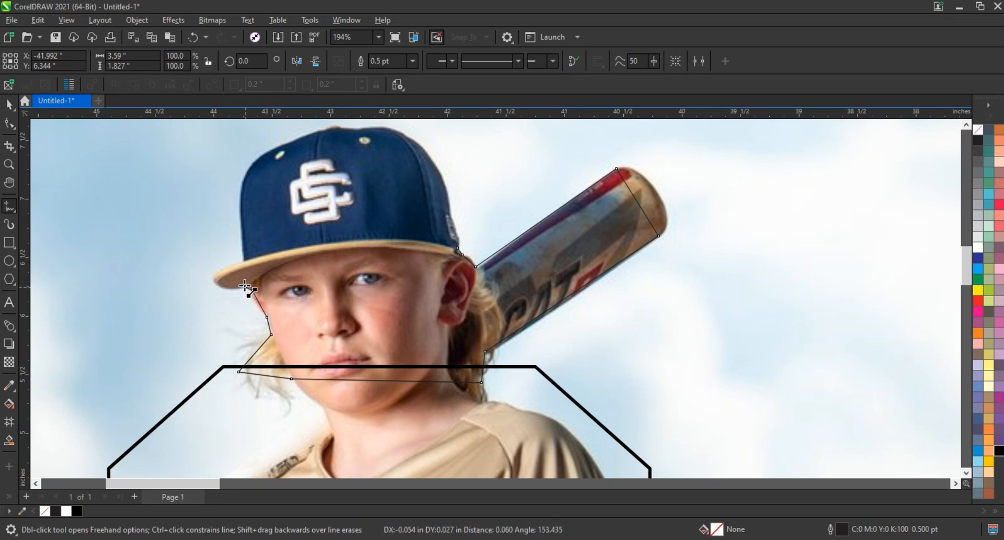
{"action": "left_click", "coordinate": [233, 267]}
{"action": "left_click", "coordinate": [242, 263]}
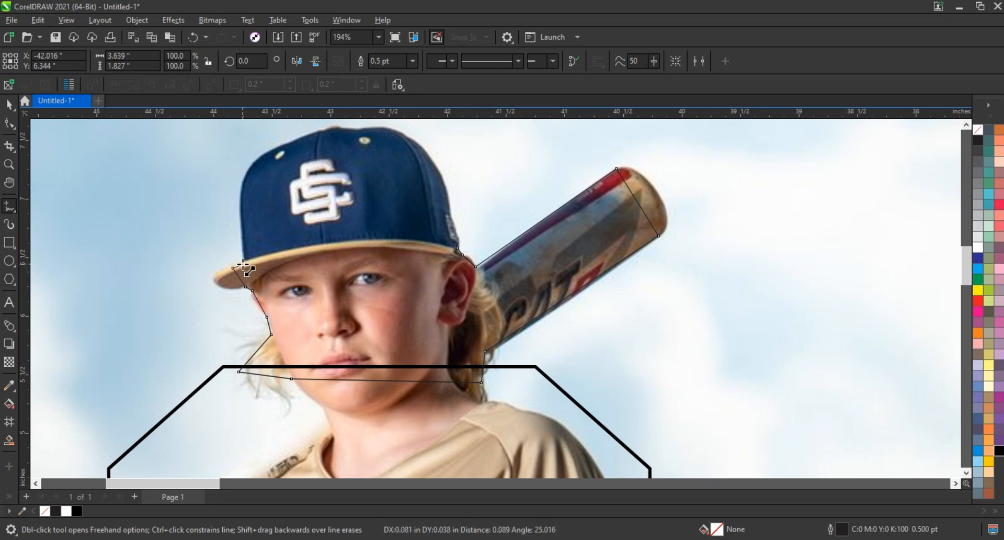
- Trace the outline over the cap's crown and close it at the starting point behind the cap
{"action": "left_click", "coordinate": [267, 153]}
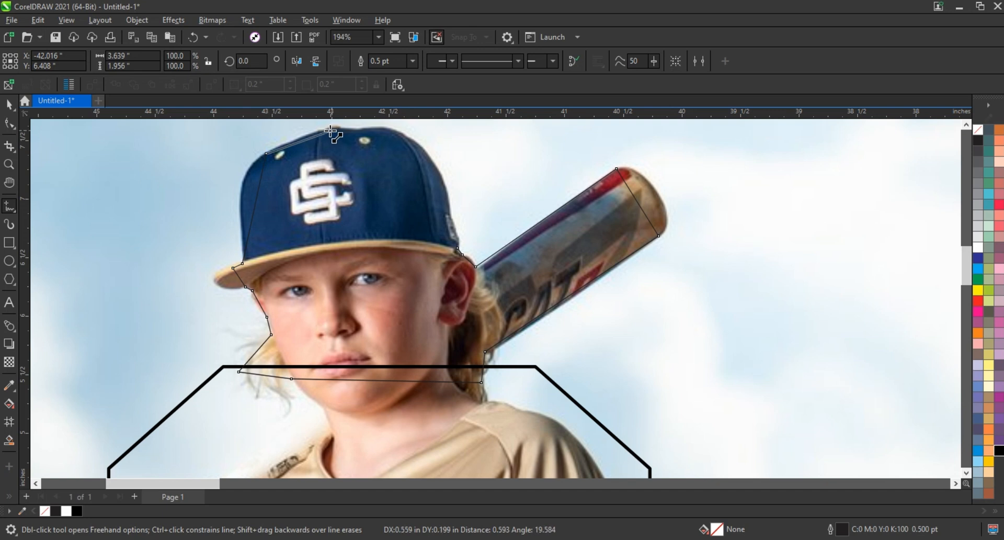
{"action": "left_click", "coordinate": [325, 128]}
{"action": "left_click", "coordinate": [336, 128]}
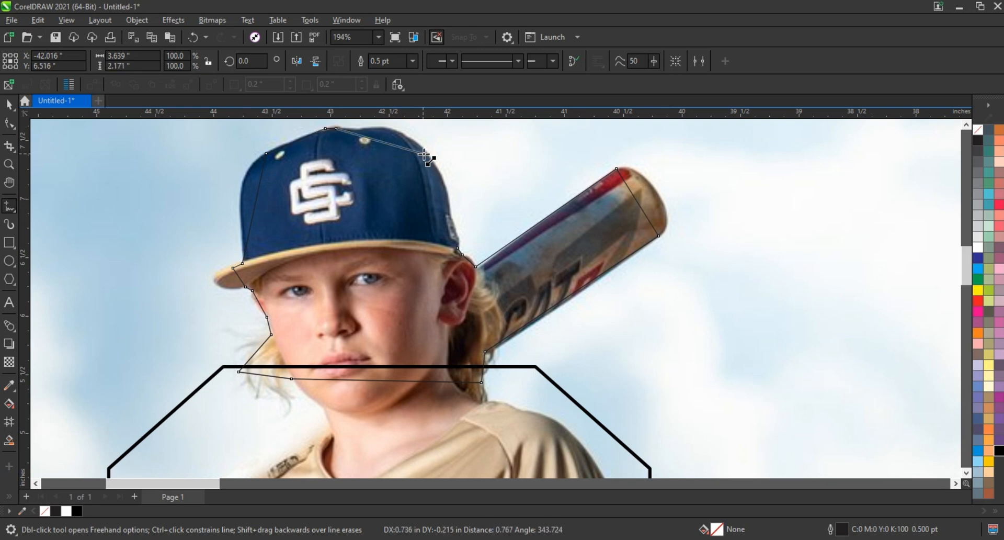
{"action": "left_click", "coordinate": [424, 153]}
{"action": "left_click", "coordinate": [449, 210]}
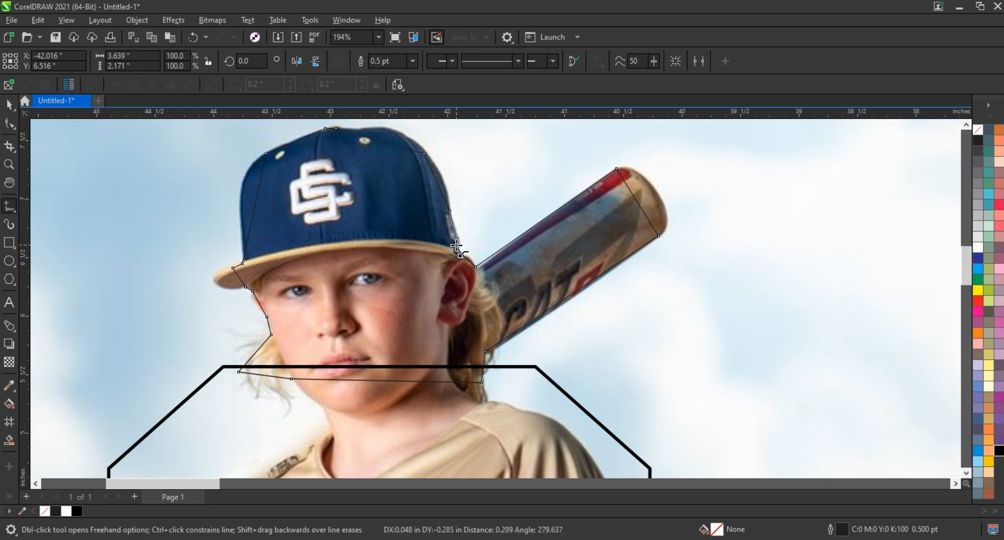
{"action": "double_click", "coordinate": [457, 250]}
{"action": "scroll", "coordinate": [533, 312], "scroll_direction": "down", "scroll_amount": 1}
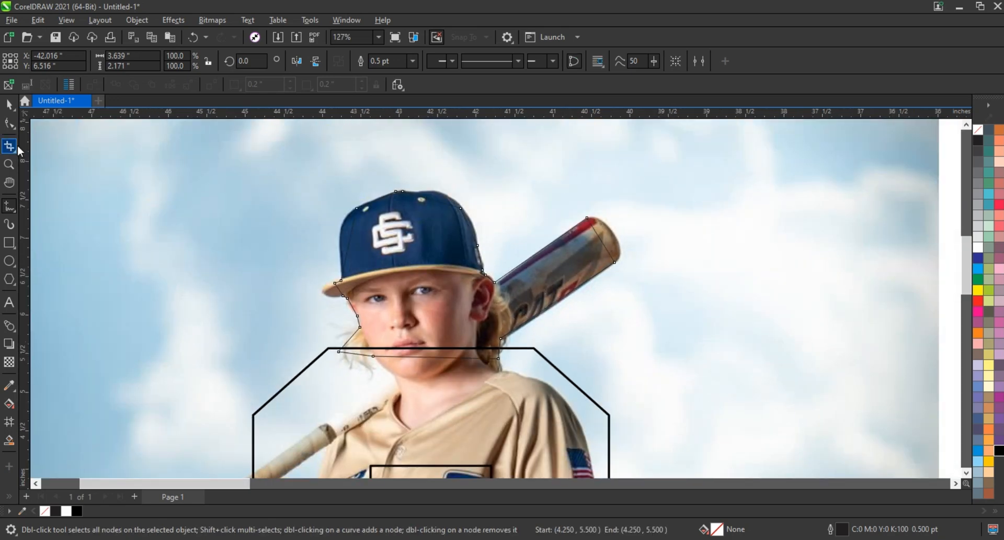
- Select all nodes of the head-and-bat outline and convert its line segments to curves
{"action": "left_click", "coordinate": [8, 124]}
{"action": "left_click_drag", "start_coordinate": [234, 175], "coordinate": [698, 387]}
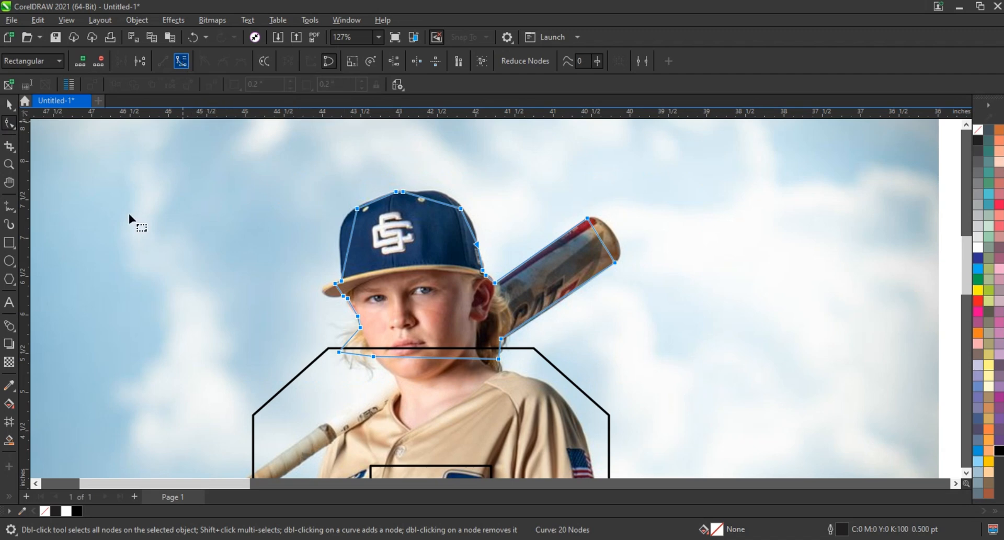
- Bend the head outline's segments along the front of the cap and the front half of its crown to follow the cap's edge
{"action": "left_click", "coordinate": [9, 164]}
{"action": "left_click_drag", "start_coordinate": [218, 172], "coordinate": [659, 377]}
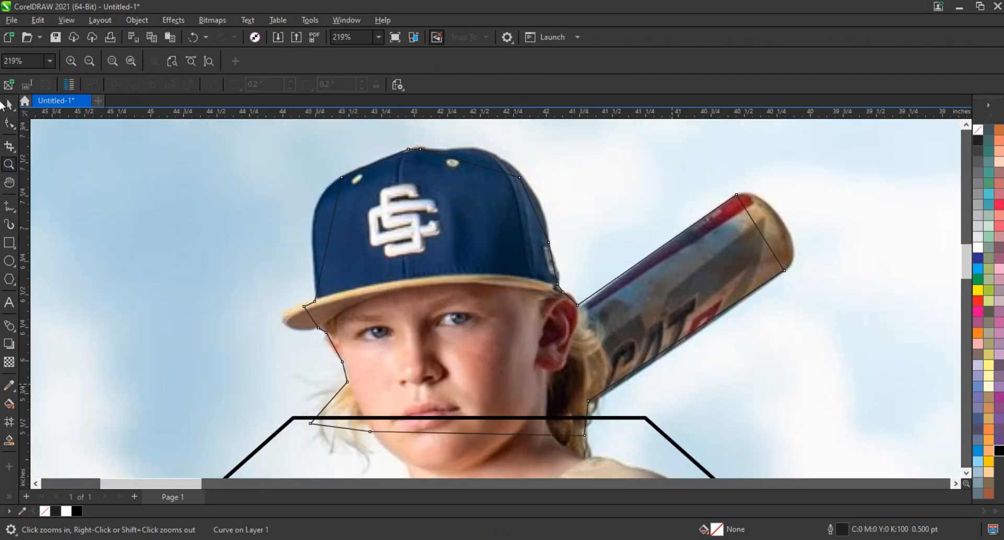
{"action": "left_click", "coordinate": [9, 124]}
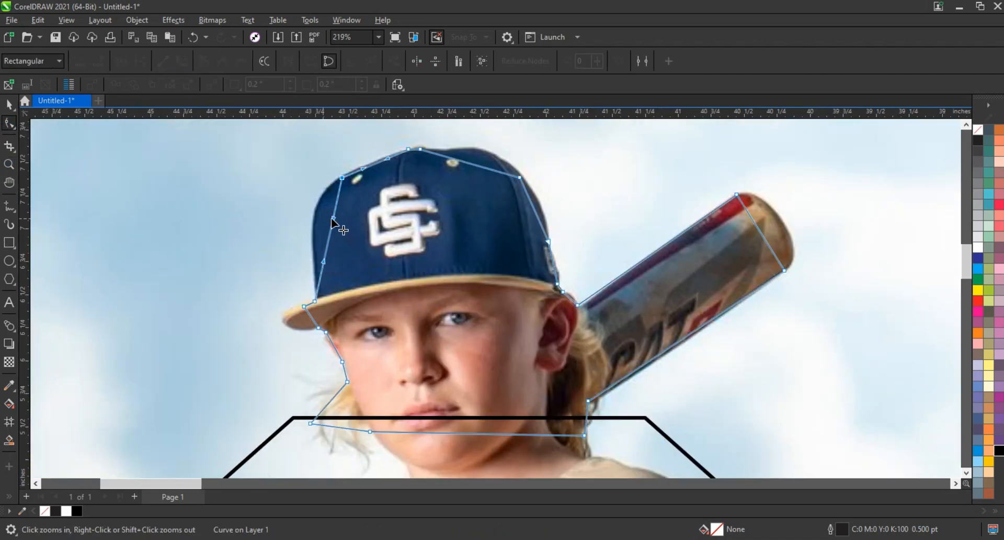
{"action": "left_click_drag", "start_coordinate": [331, 218], "coordinate": [304, 200]}
{"action": "left_click_drag", "start_coordinate": [323, 261], "coordinate": [316, 248]}
{"action": "left_click", "coordinate": [378, 160]}
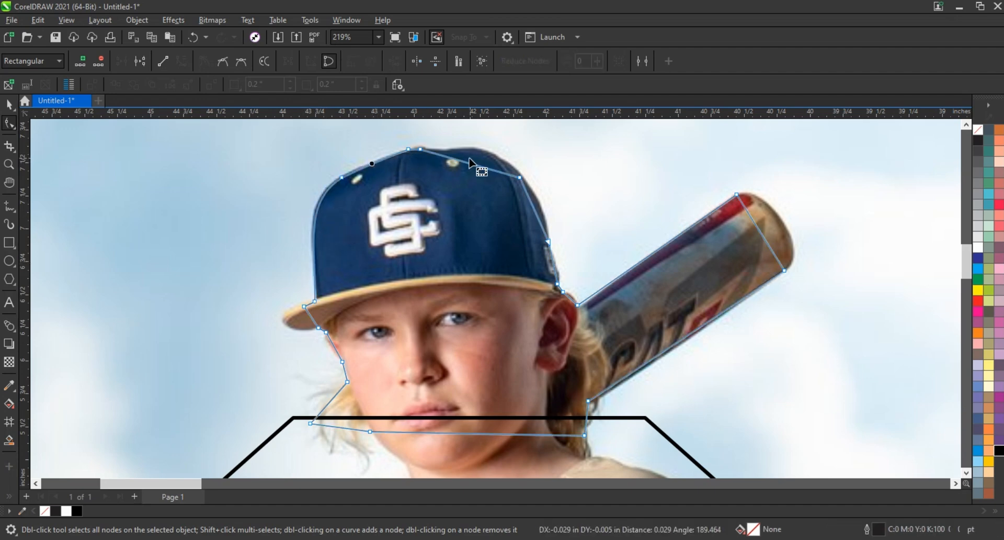
- Bend the outline segments over the rear of the cap's crown and down its back edge to the bat barrel
{"action": "left_click_drag", "start_coordinate": [468, 163], "coordinate": [504, 152]}
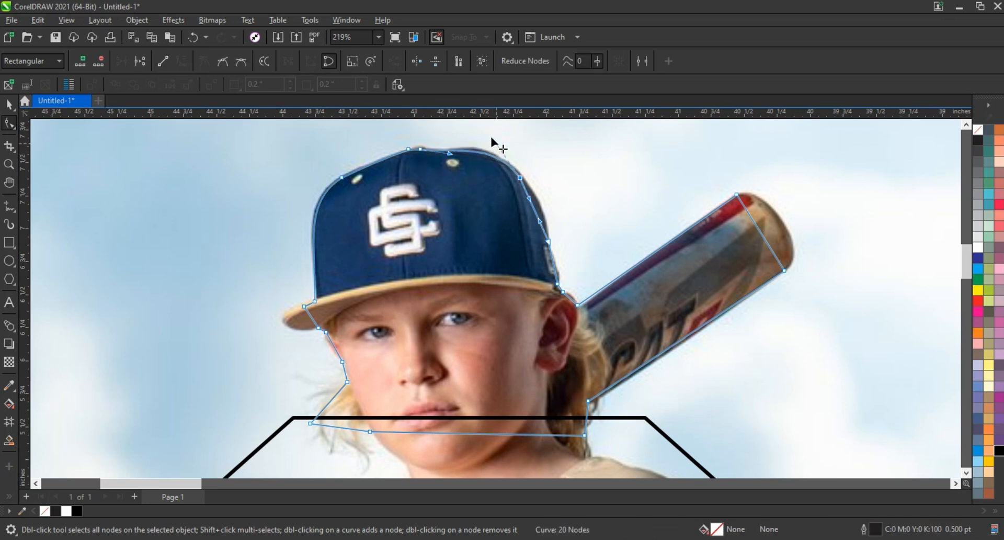
{"action": "left_click_drag", "start_coordinate": [537, 210], "coordinate": [540, 209]}
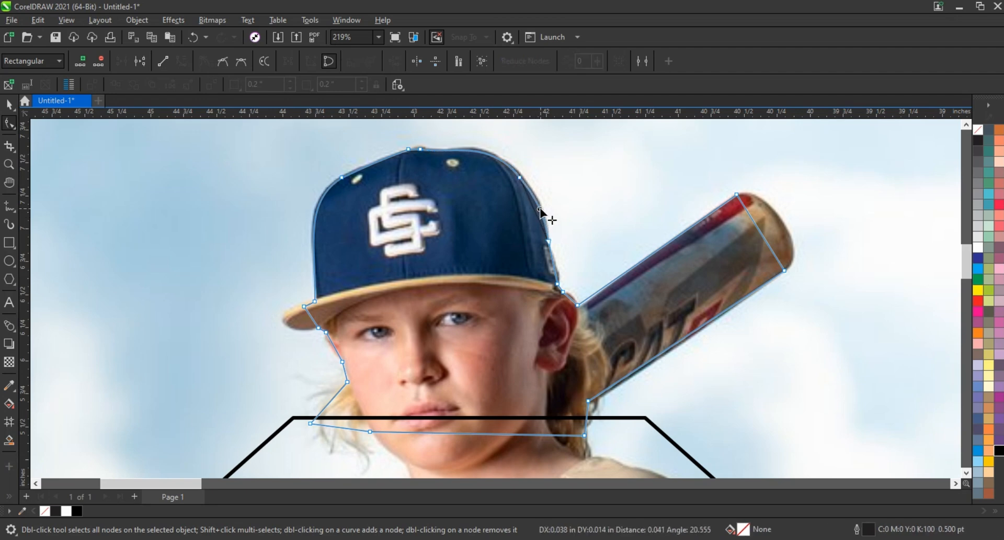
{"action": "left_click", "coordinate": [553, 269]}
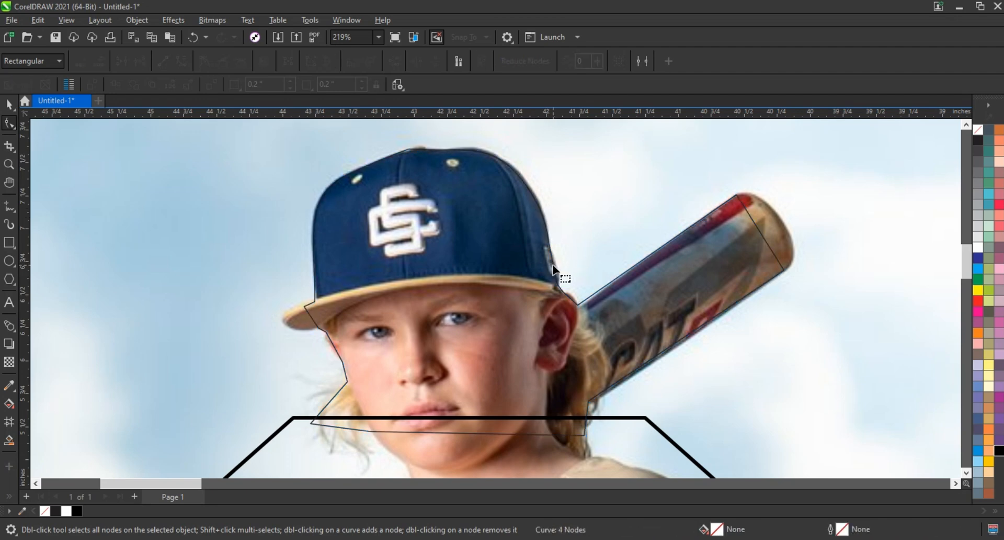
{"action": "left_click", "coordinate": [554, 265]}
{"action": "left_click_drag", "start_coordinate": [554, 265], "coordinate": [556, 264]}
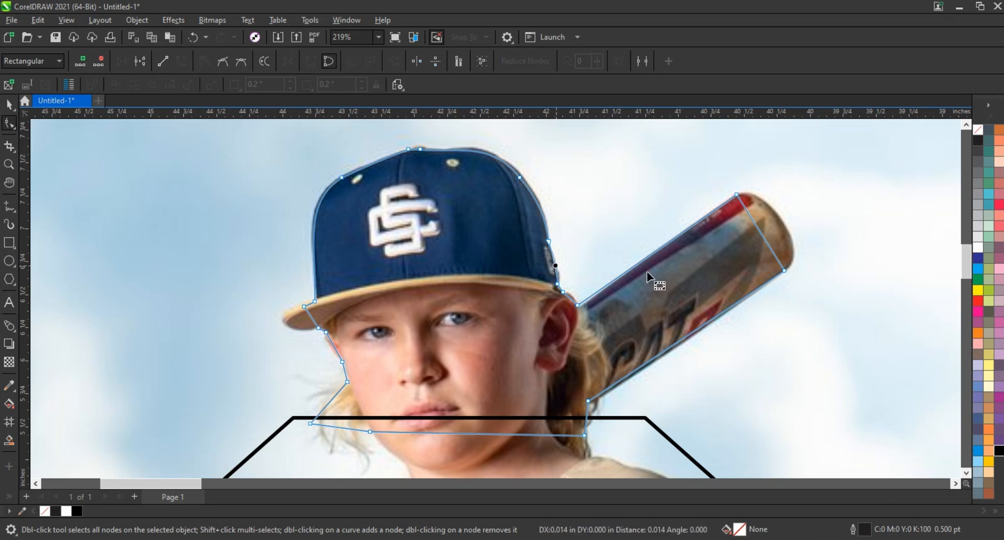
{"action": "left_click_drag", "start_coordinate": [577, 303], "coordinate": [569, 292]}
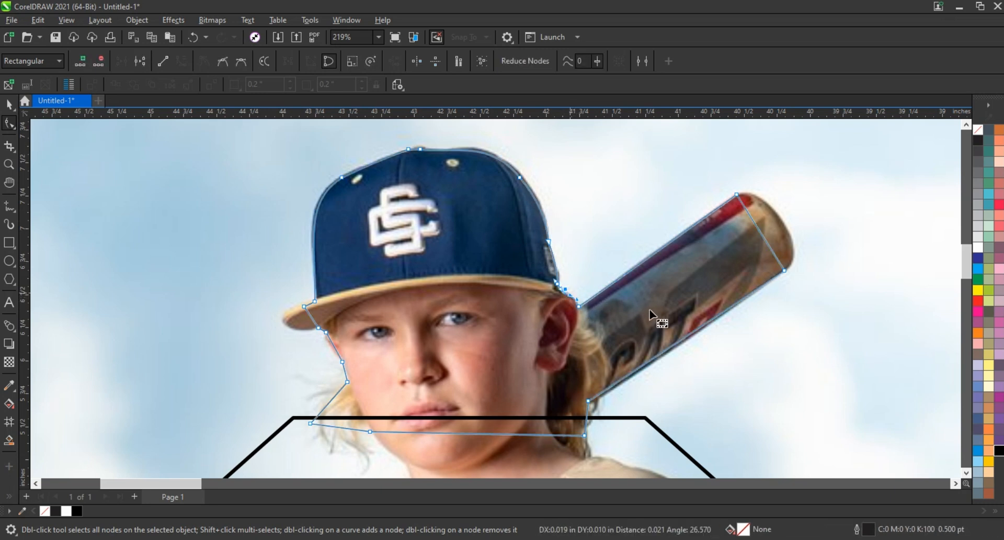
- Curve the outline around the bat's rounded end, the loose hair and cheek, the cap brim, and the hair behind the neck
{"action": "left_click_drag", "start_coordinate": [764, 234], "coordinate": [813, 245]}
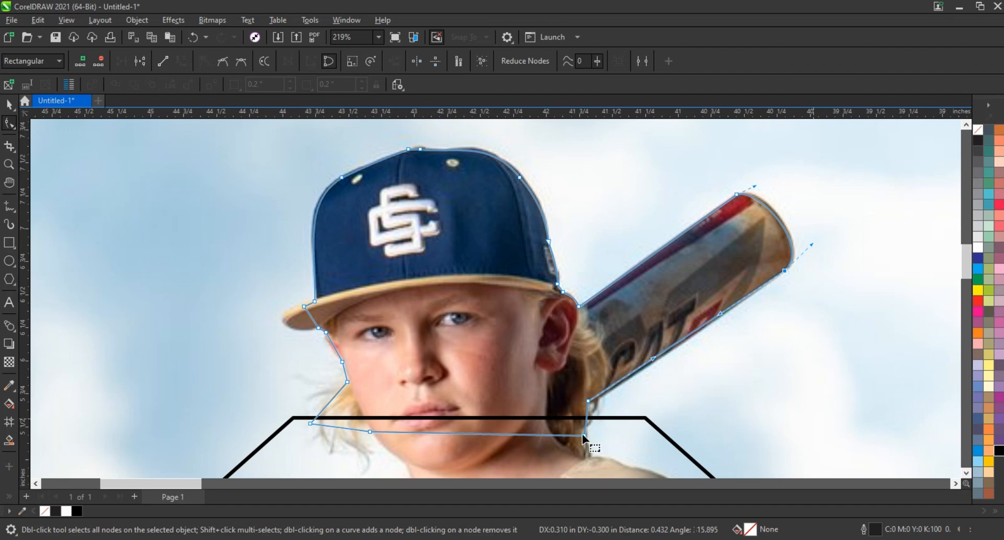
{"action": "left_click", "coordinate": [327, 399]}
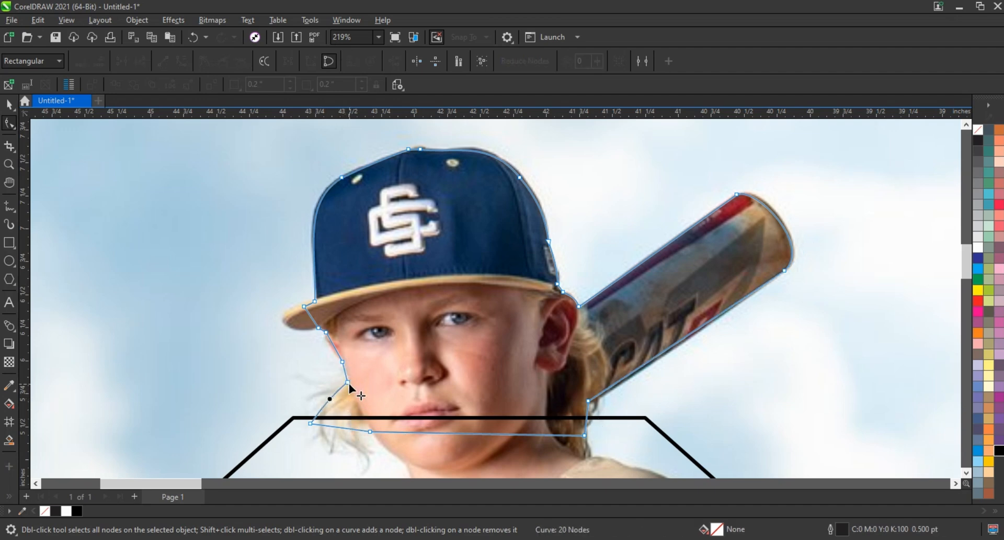
{"action": "left_click", "coordinate": [349, 382]}
{"action": "left_click", "coordinate": [331, 347]}
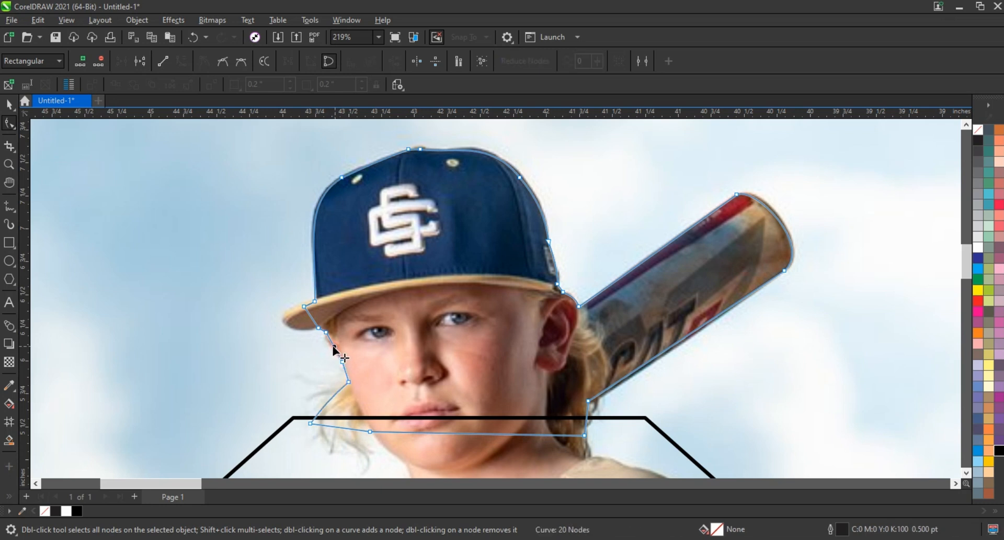
{"action": "mouse_move", "coordinate": [290, 300]}
{"action": "left_mouse_down"}
{"action": "mouse_move", "coordinate": [306, 309]}
{"action": "mouse_move", "coordinate": [278, 320]}
{"action": "mouse_move", "coordinate": [306, 327]}
{"action": "mouse_move", "coordinate": [291, 332]}
{"action": "mouse_move", "coordinate": [297, 304]}
{"action": "mouse_move", "coordinate": [270, 321]}
{"action": "mouse_move", "coordinate": [289, 330]}
{"action": "left_mouse_up"}
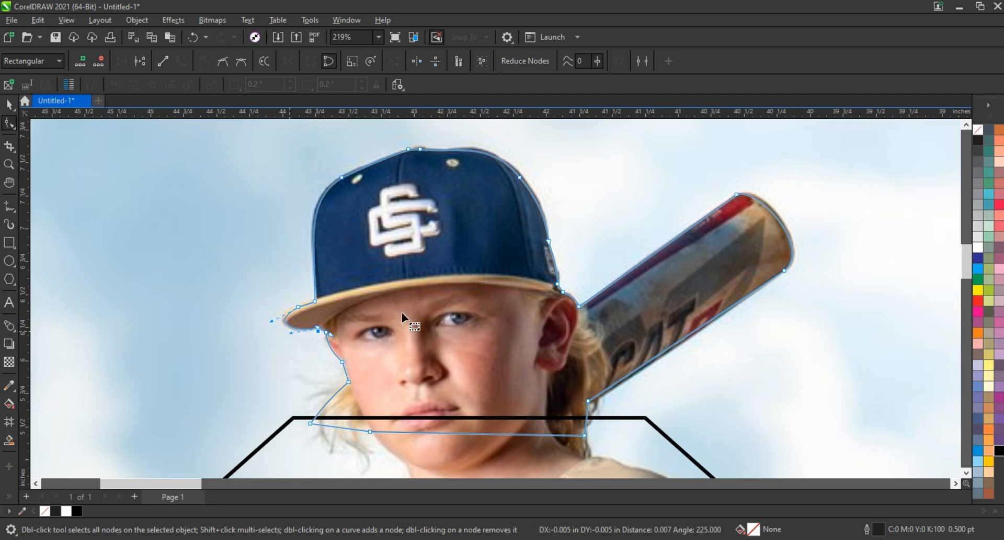
{"action": "left_click", "coordinate": [589, 415]}
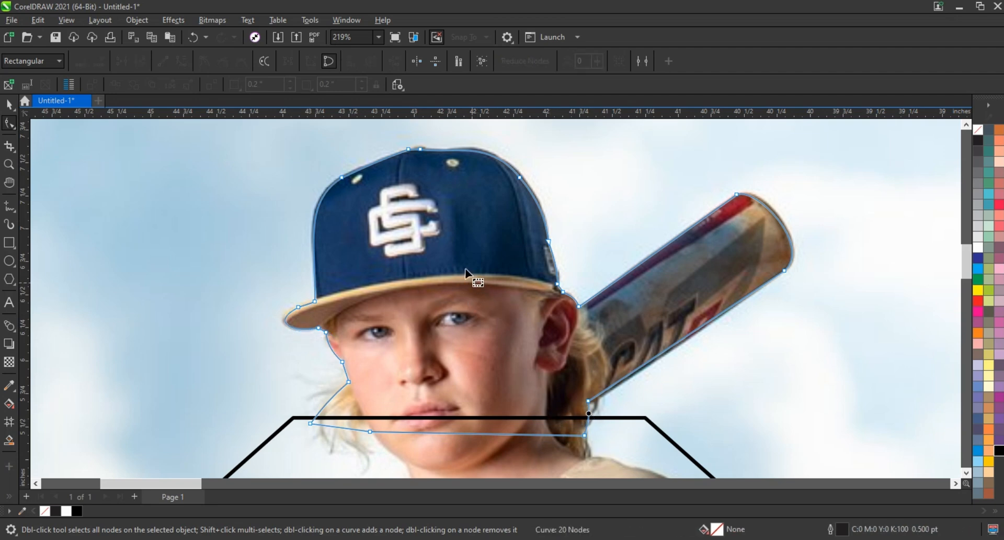
- Fill the head-and-bat outline with dark blue to check its shape, and undo the fill
{"action": "scroll", "coordinate": [465, 268], "scroll_direction": "down", "scroll_amount": 6}
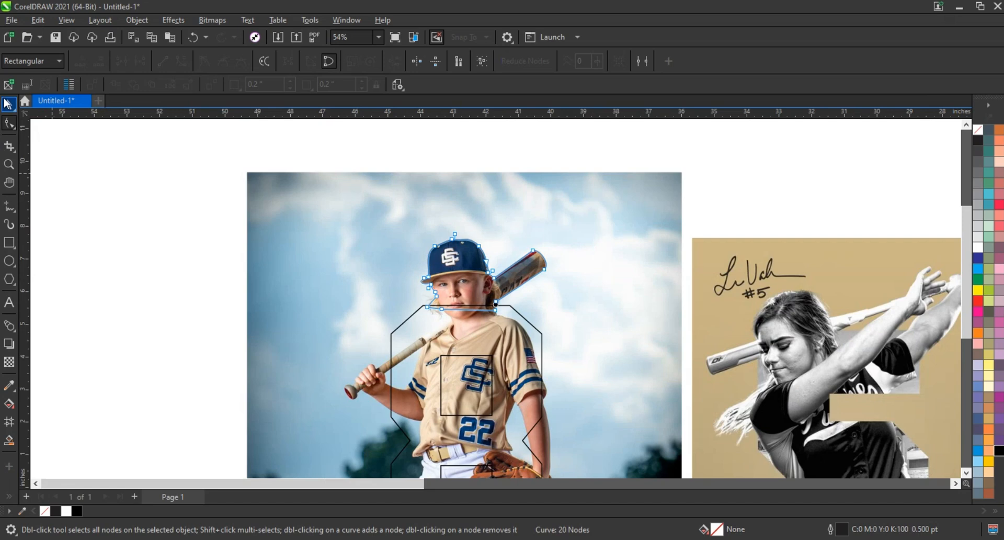
{"action": "left_click", "coordinate": [7, 103]}
{"action": "left_click", "coordinate": [978, 259]}
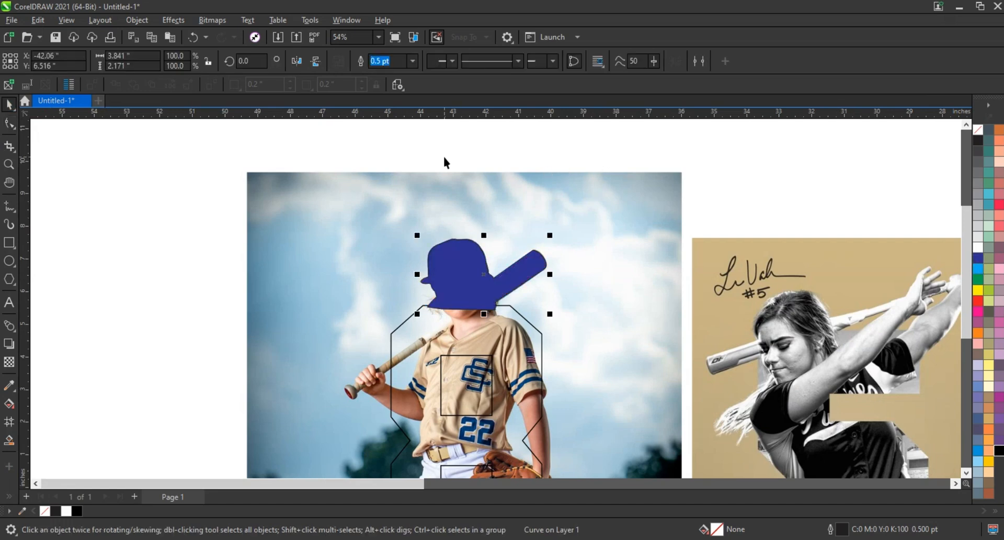
{"action": "key", "text": "ctrl+z"}
- Start a freehand outline on the bat handle just inside the number 8's edge and trace along the handle and over the knuckles
{"action": "scroll", "coordinate": [265, 172], "scroll_direction": "down", "scroll_amount": 2}
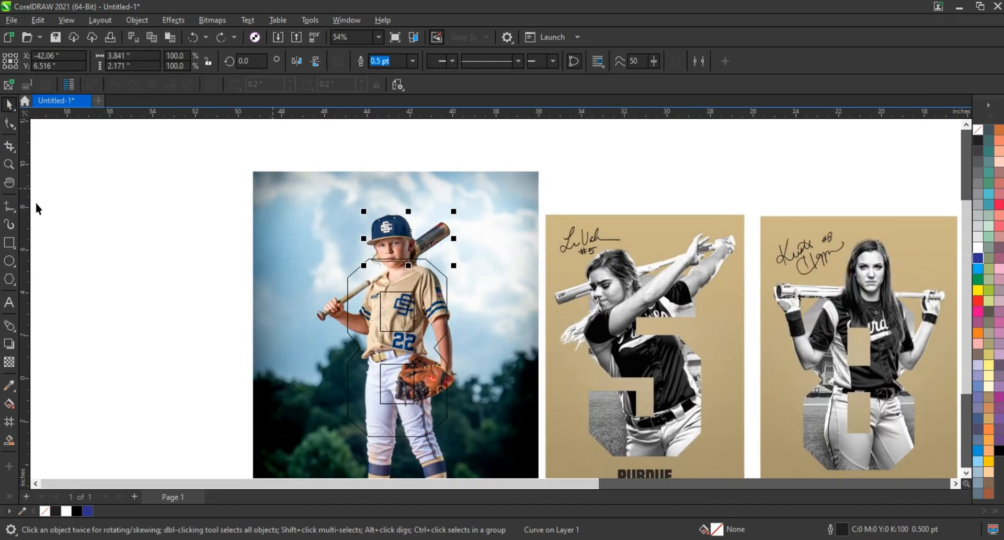
{"action": "left_click", "coordinate": [8, 166]}
{"action": "left_click_drag", "start_coordinate": [486, 356], "coordinate": [295, 261]}
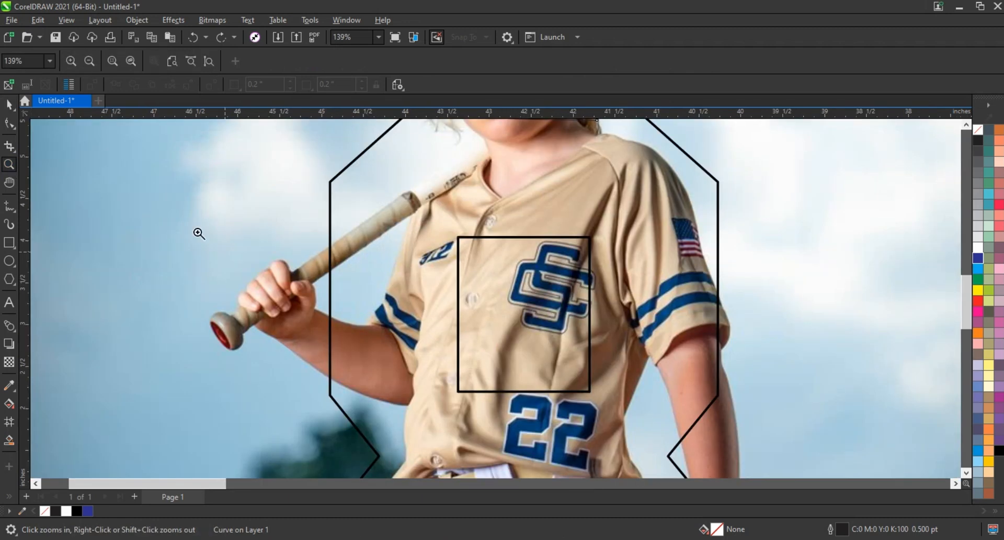
{"action": "left_click_drag", "start_coordinate": [480, 385], "coordinate": [549, 403]}
{"action": "left_click", "coordinate": [10, 209]}
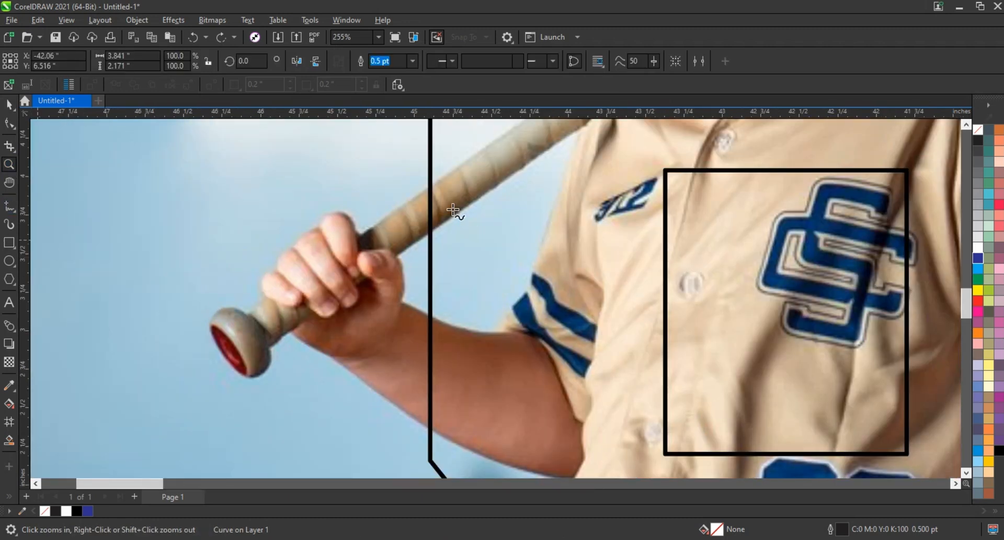
{"action": "left_click", "coordinate": [438, 181]}
{"action": "left_click", "coordinate": [360, 236]}
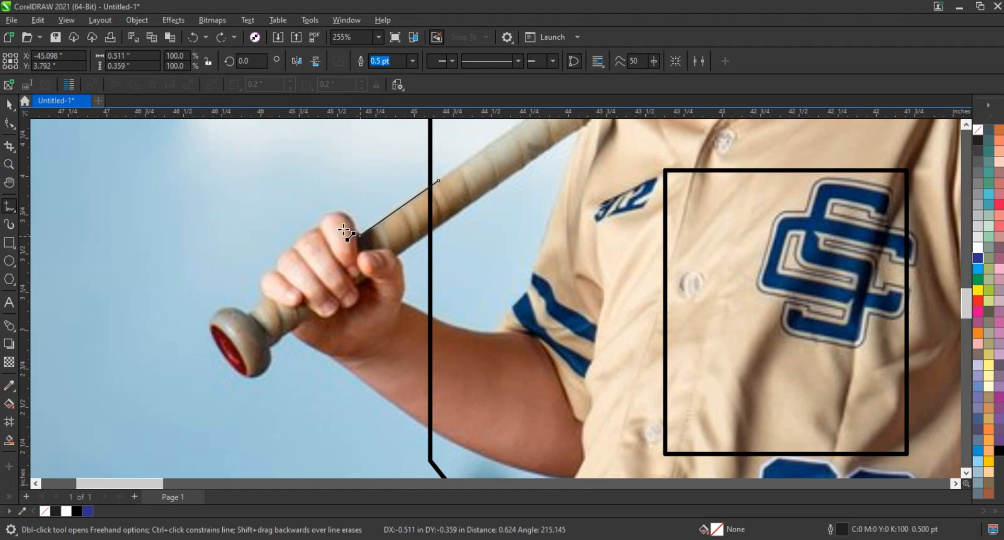
{"action": "left_click", "coordinate": [322, 227]}
{"action": "left_click", "coordinate": [299, 244]}
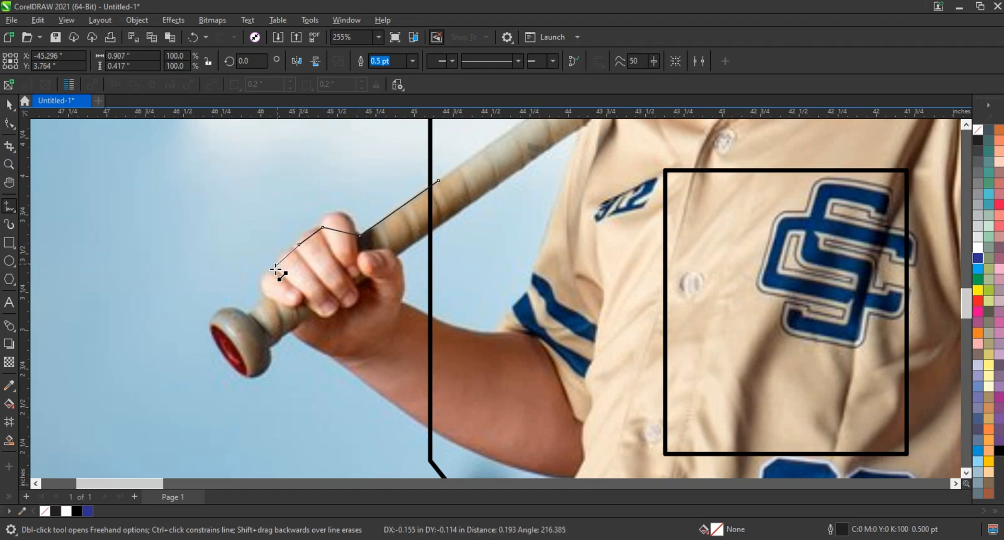
- Continue the outline down the fingers and around the bat's knob to the underside of the handle
{"action": "left_click", "coordinate": [275, 270]}
{"action": "left_click", "coordinate": [265, 295]}
{"action": "left_click", "coordinate": [249, 315]}
{"action": "left_click", "coordinate": [215, 342]}
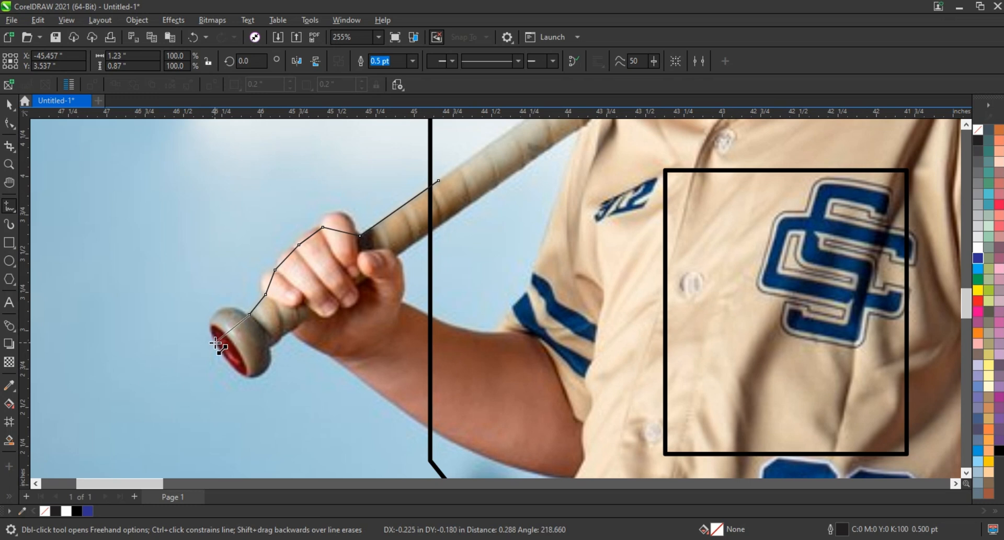
{"action": "left_click", "coordinate": [244, 375]}
{"action": "left_click", "coordinate": [267, 348]}
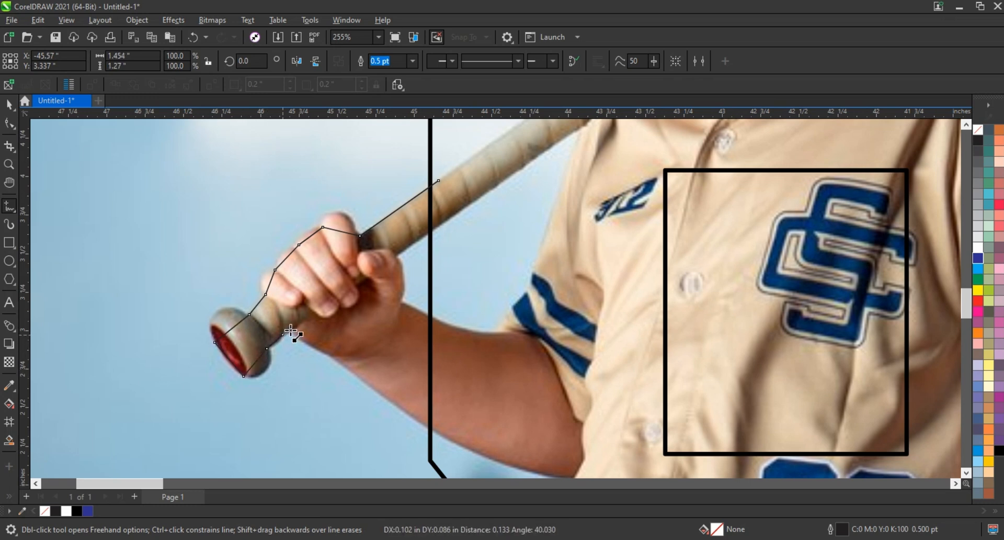
- Trace the forearm's underside, cross the arm inside the number's edge, and follow the wrist and thumb back to close the outline on the handle
{"action": "left_click", "coordinate": [333, 358]}
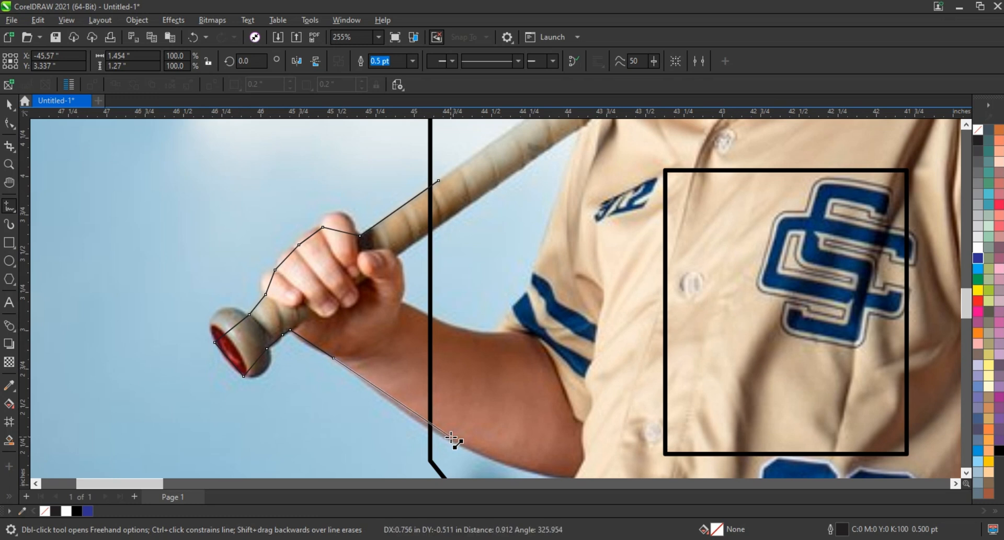
{"action": "left_click", "coordinate": [450, 438]}
{"action": "left_click", "coordinate": [445, 325]}
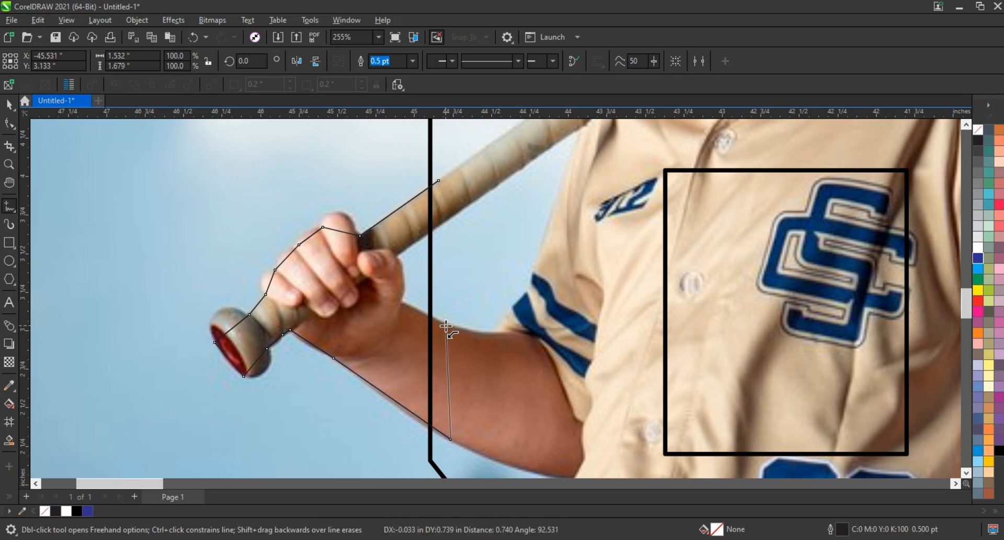
{"action": "left_click", "coordinate": [402, 301]}
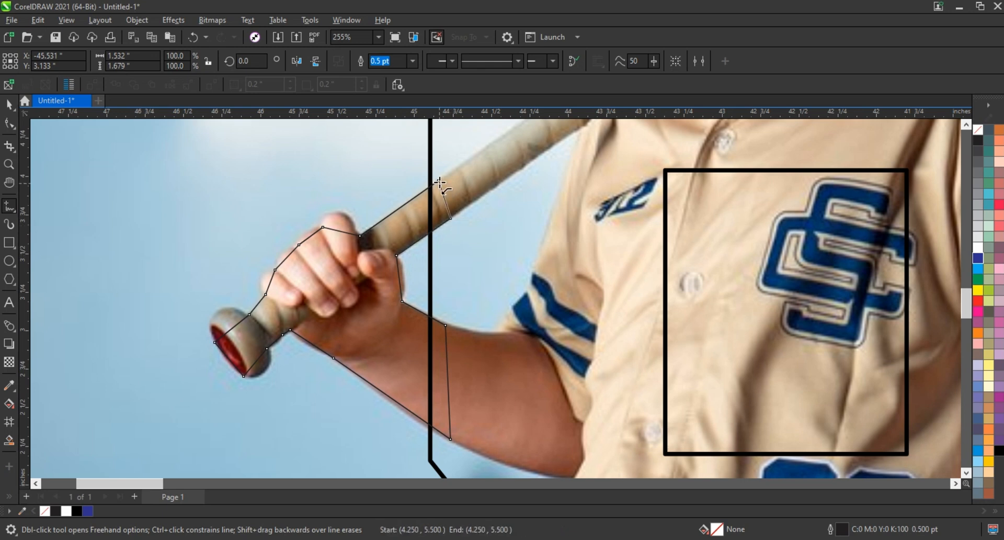
{"action": "double_click", "coordinate": [450, 219]}
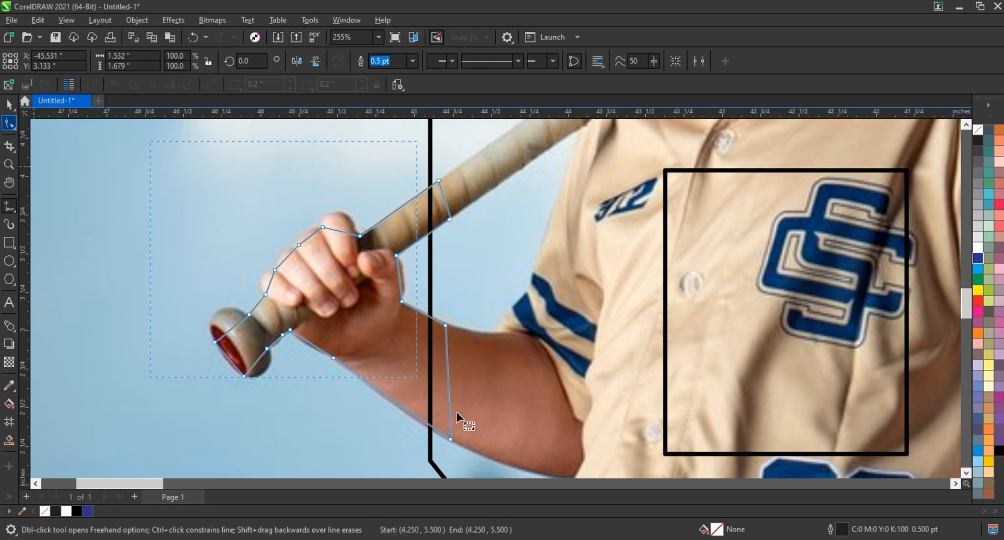
- Convert all segments of the hand-and-handle outline to curves and bend them over the fingers and the upper side of the bat's knob
{"action": "key", "text": "F10"}
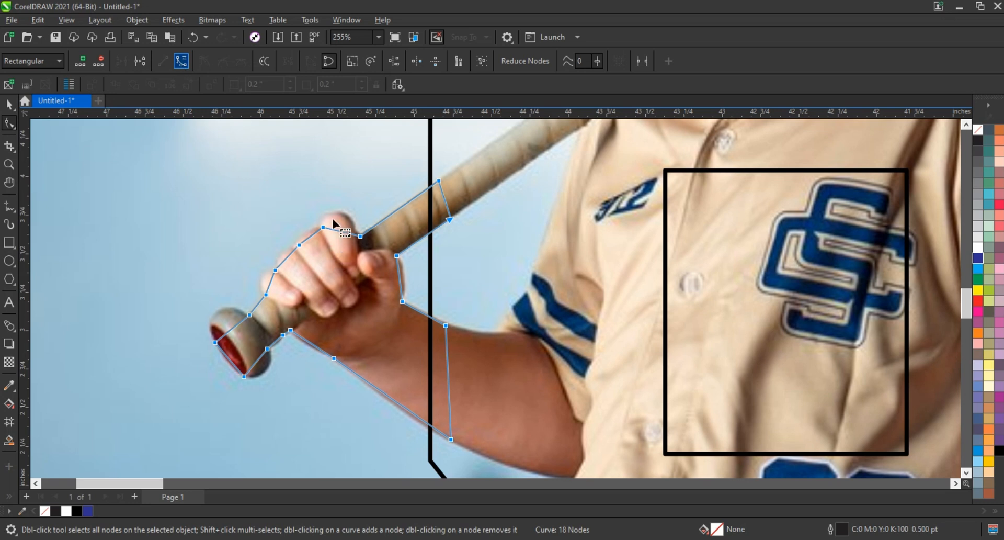
{"action": "left_click", "coordinate": [314, 232]}
{"action": "left_click_drag", "start_coordinate": [324, 227], "coordinate": [200, 308]}
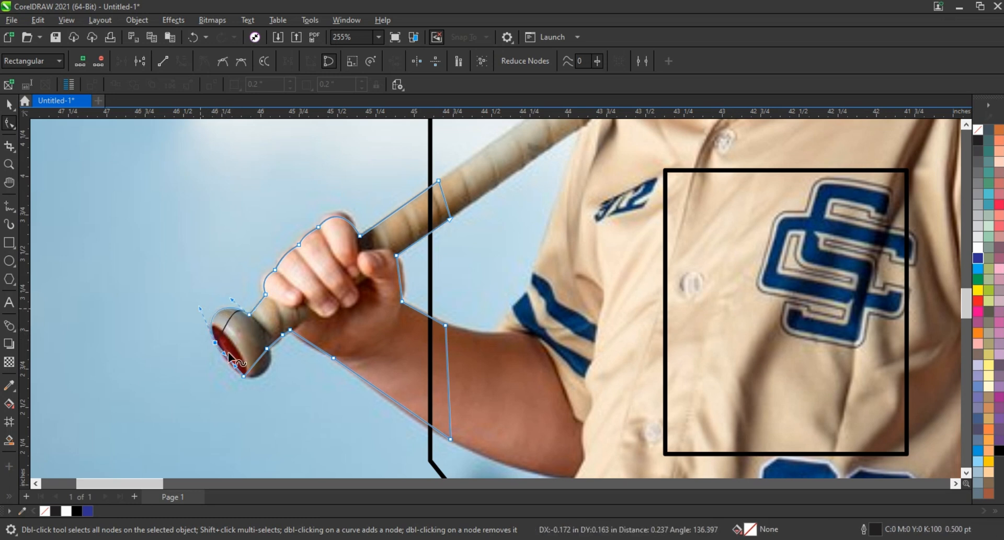
- Shape the curve segments around the end and underside of the bat's knob to match its rounded edge
{"action": "left_click", "coordinate": [262, 358]}
{"action": "left_click_drag", "start_coordinate": [275, 370], "coordinate": [255, 380]}
{"action": "left_click", "coordinate": [244, 376]}
{"action": "left_click_drag", "start_coordinate": [272, 372], "coordinate": [279, 365]}
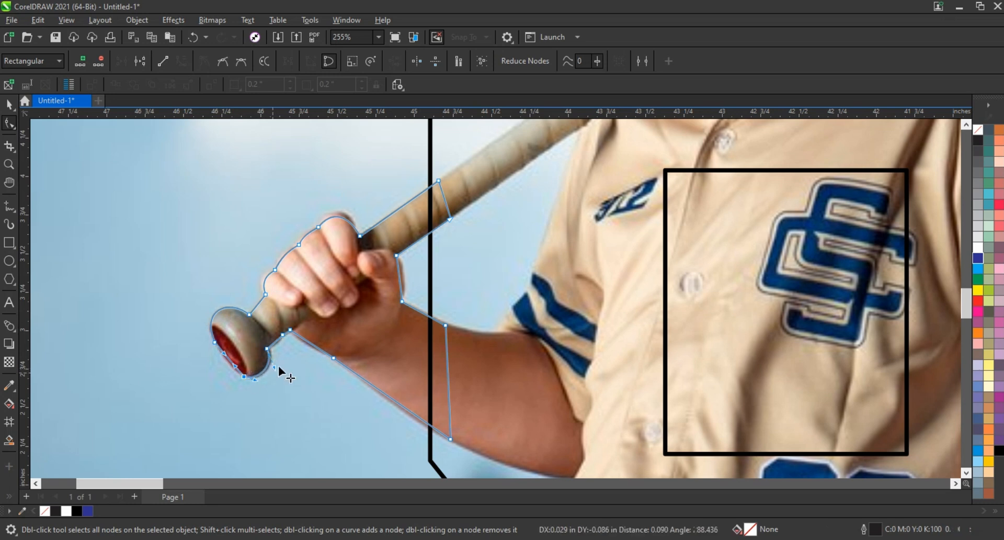
{"action": "left_click", "coordinate": [227, 362]}
- Bend the outline segments along the forearm's underside, the thumb, and the wrist to follow the skin's edge
{"action": "left_click", "coordinate": [310, 343]}
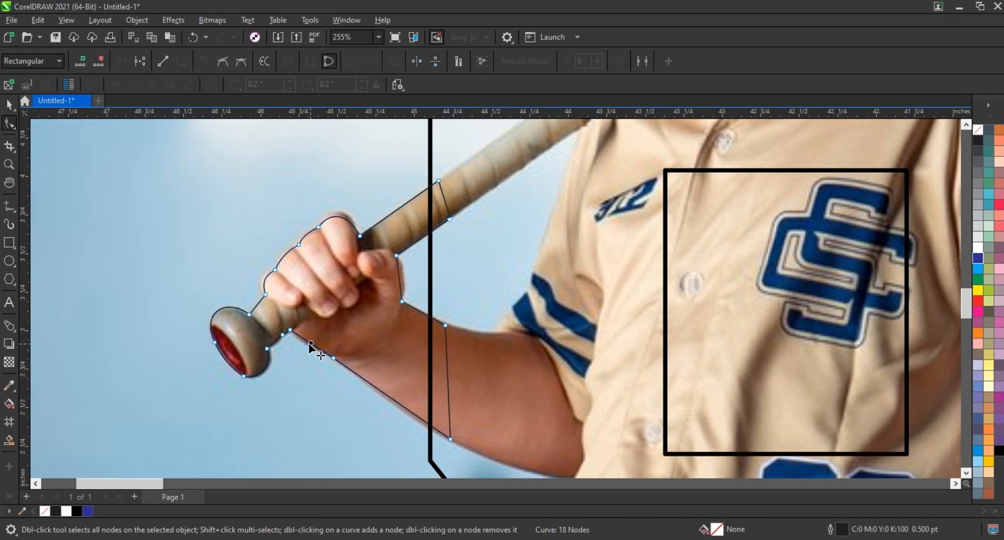
{"action": "left_click", "coordinate": [387, 395]}
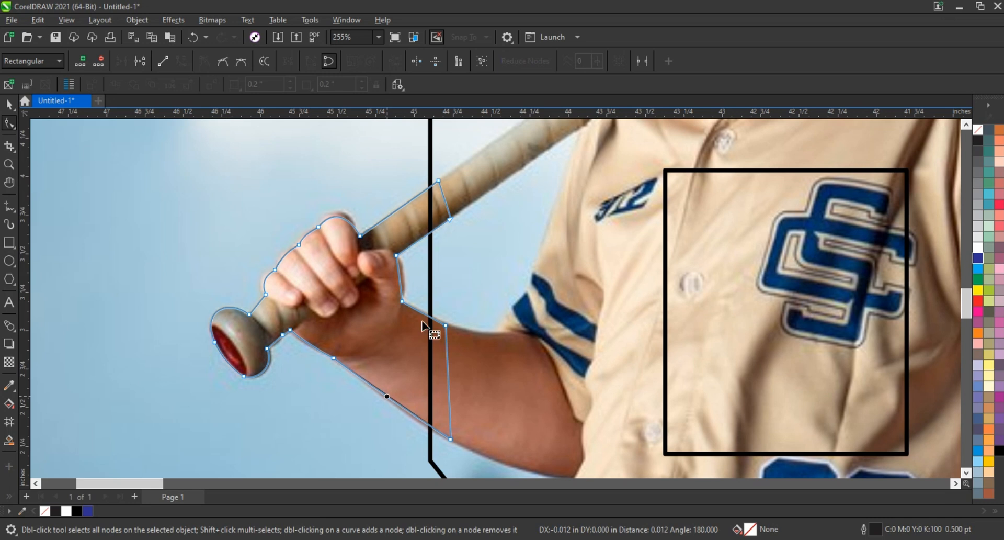
{"action": "left_click_drag", "start_coordinate": [399, 276], "coordinate": [404, 275]}
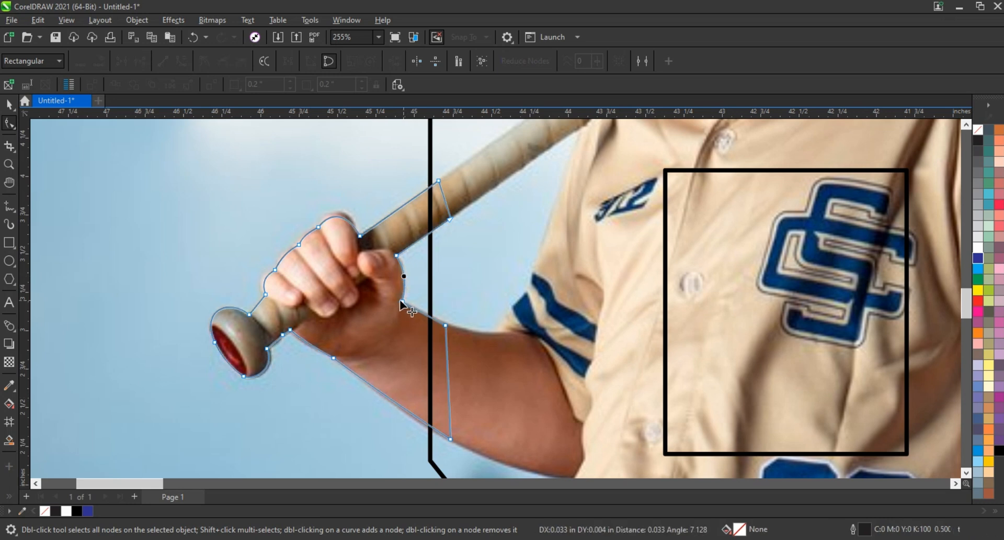
{"action": "left_click", "coordinate": [401, 300]}
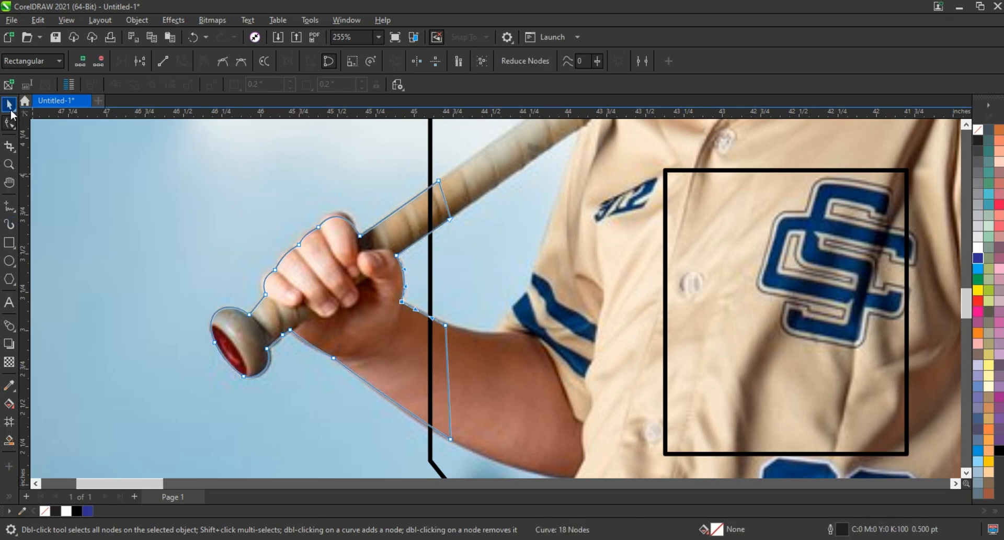
- Fill the hand-and-handle outline with olive green to check its shape, and undo the fill
{"action": "left_click", "coordinate": [11, 109]}
{"action": "left_click", "coordinate": [988, 271]}
{"action": "scroll", "coordinate": [277, 291], "scroll_direction": "down", "scroll_amount": 1}
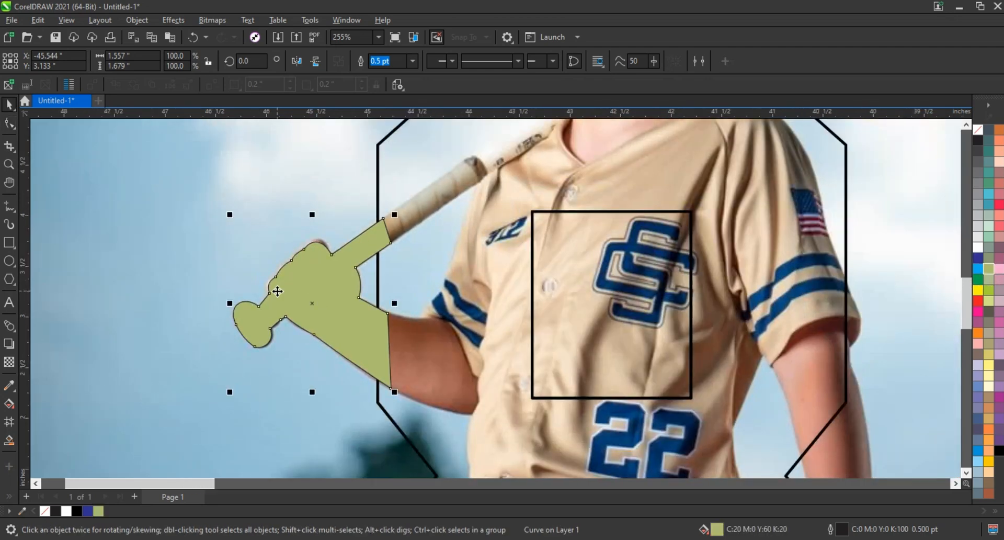
{"action": "scroll", "coordinate": [277, 291], "scroll_direction": "down", "scroll_amount": 3}
{"action": "key", "text": "ctrl+z"}
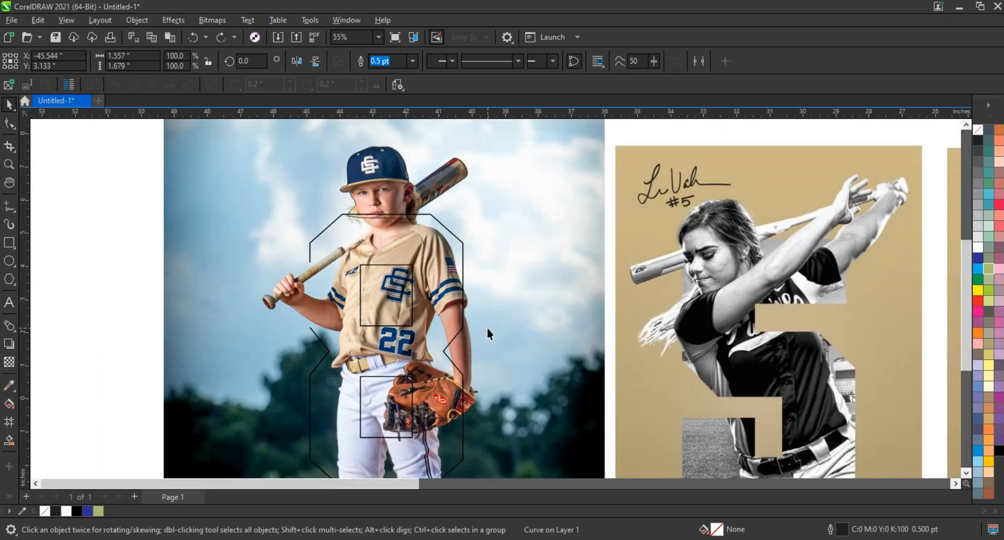
- Combine the head-and-bat outline with the hand-and-handle outline into one curve and fill it with 70% black
{"action": "scroll", "coordinate": [488, 327], "scroll_direction": "down", "scroll_amount": 1}
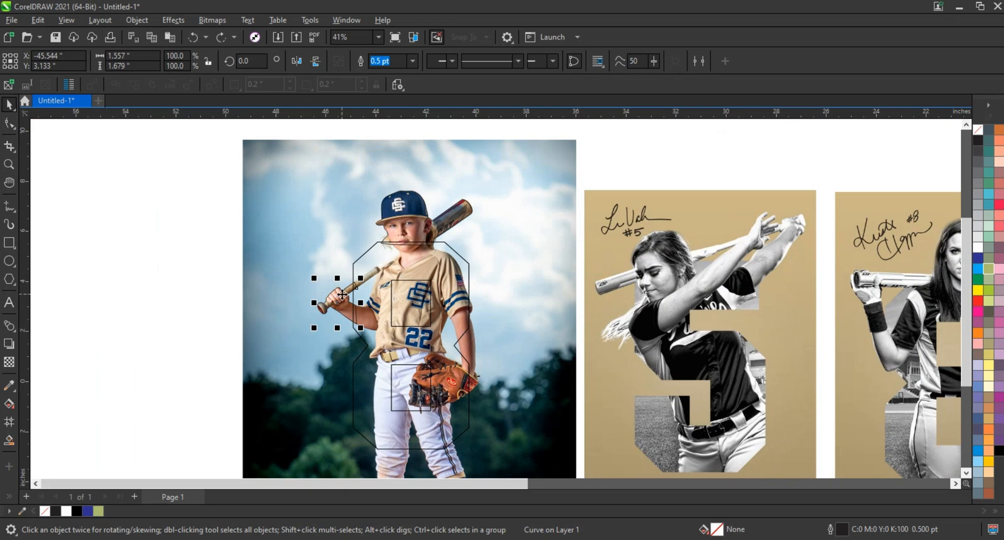
{"action": "left_click", "coordinate": [423, 209], "text": "shift"}
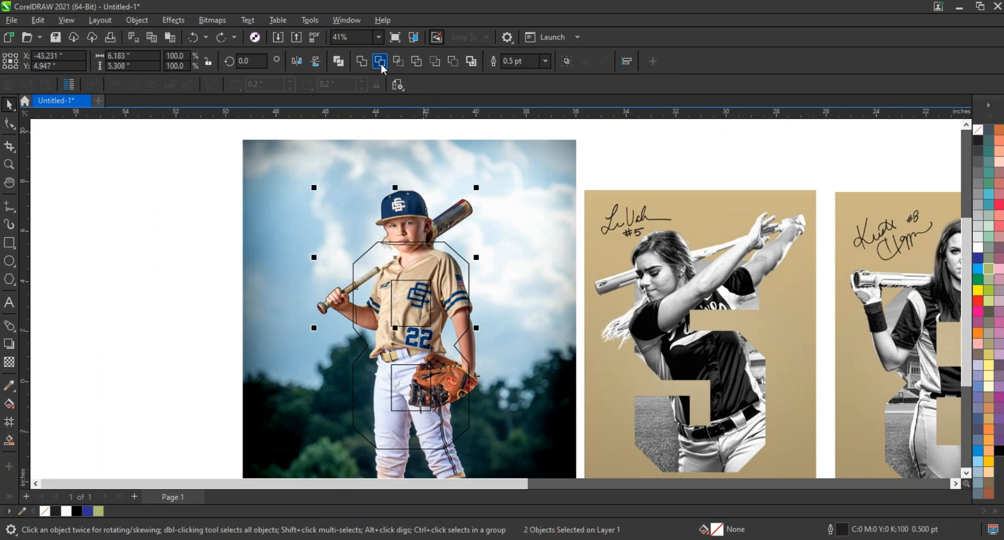
{"action": "key", "text": "ctrl+l"}
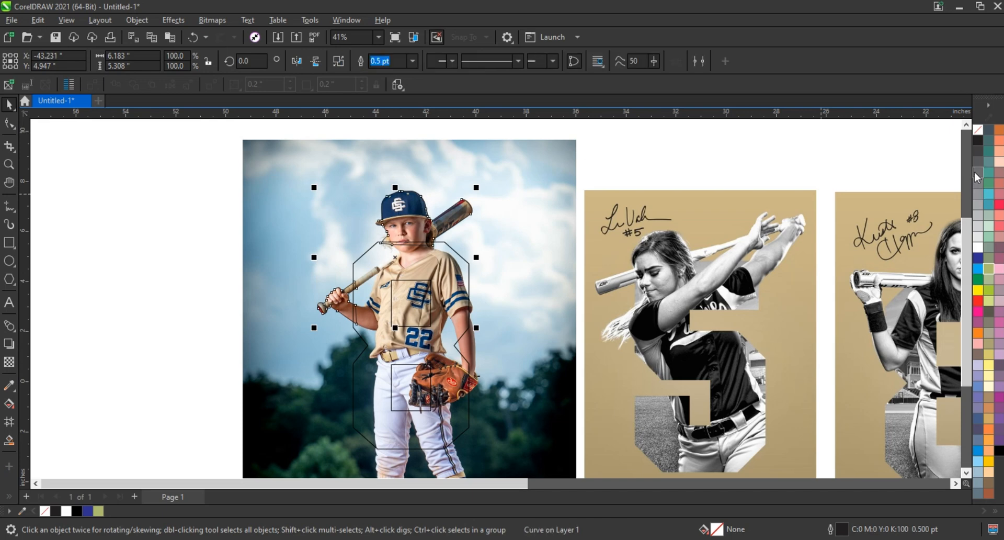
{"action": "left_click", "coordinate": [978, 173]}
{"action": "left_click", "coordinate": [206, 240]}
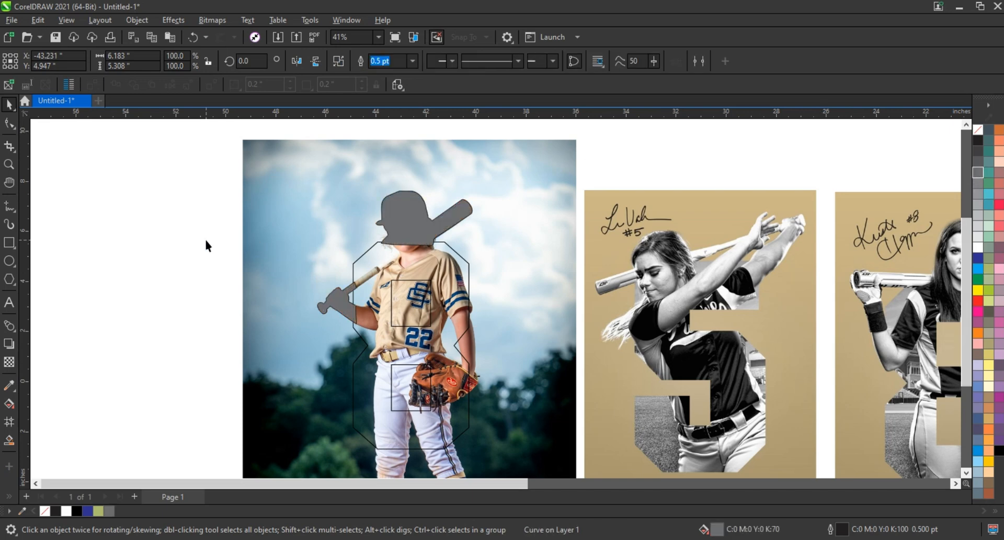
- Copy the player photo and paste a duplicate of it into the drawing
{"action": "left_click", "coordinate": [510, 209]}
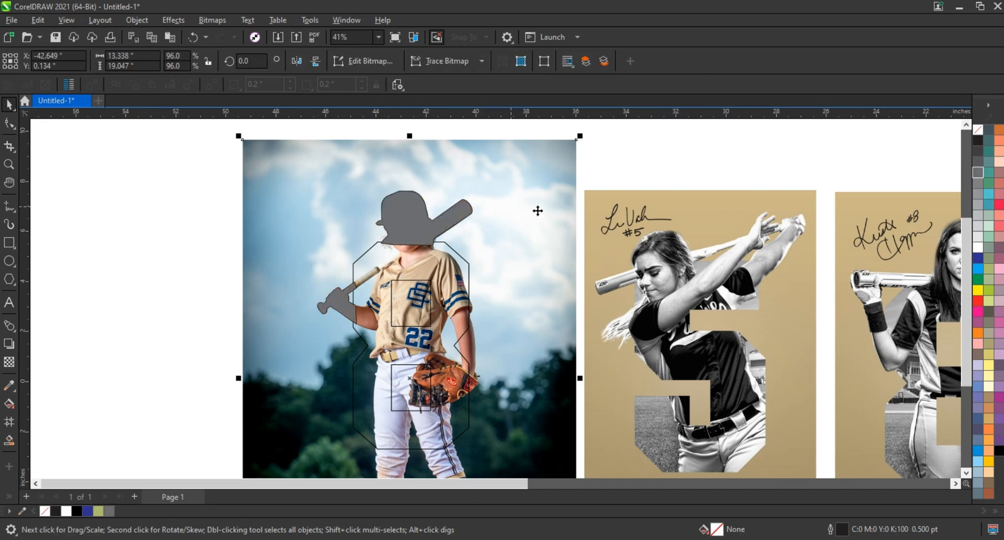
{"action": "left_click", "coordinate": [464, 259]}
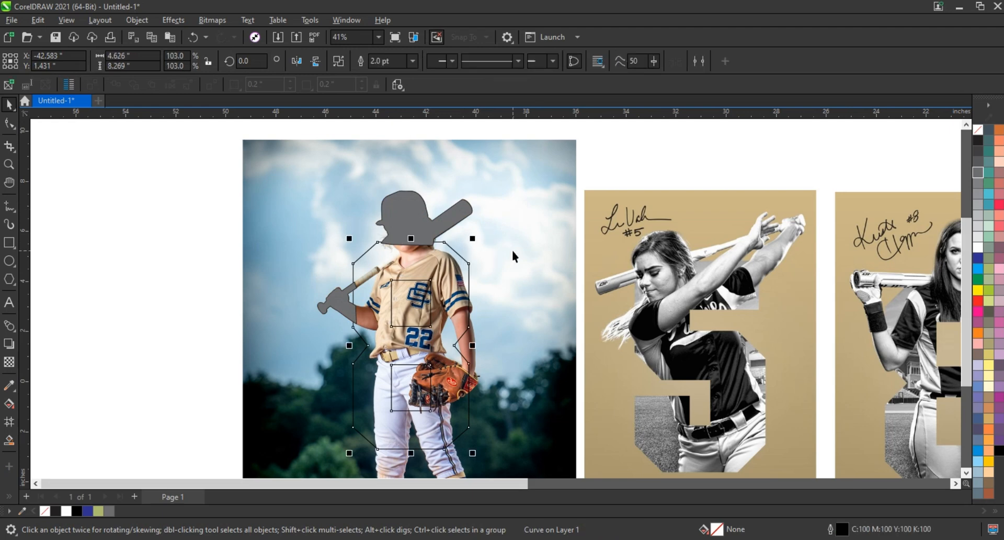
{"action": "left_click", "coordinate": [529, 195]}
{"action": "right_click", "coordinate": [528, 195]}
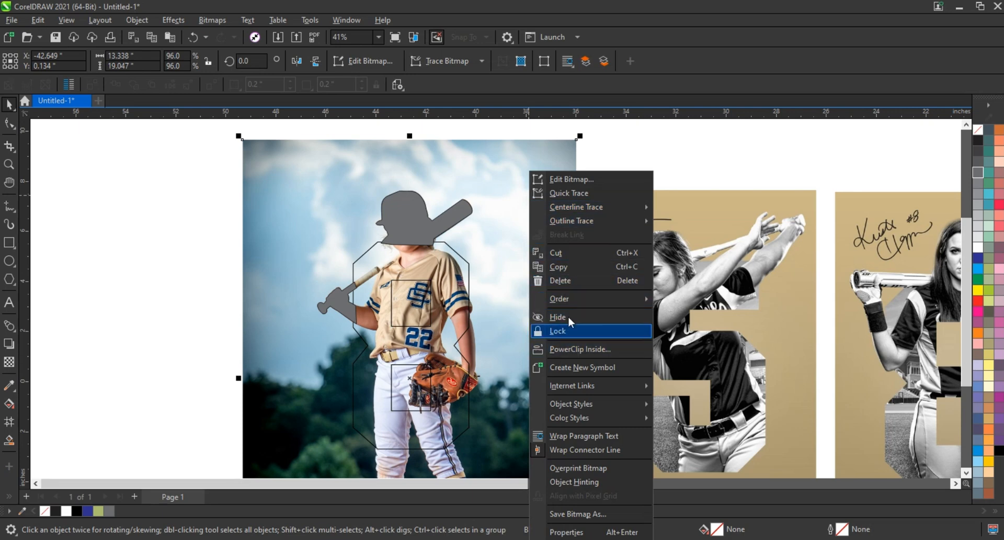
{"action": "left_click", "coordinate": [565, 267]}
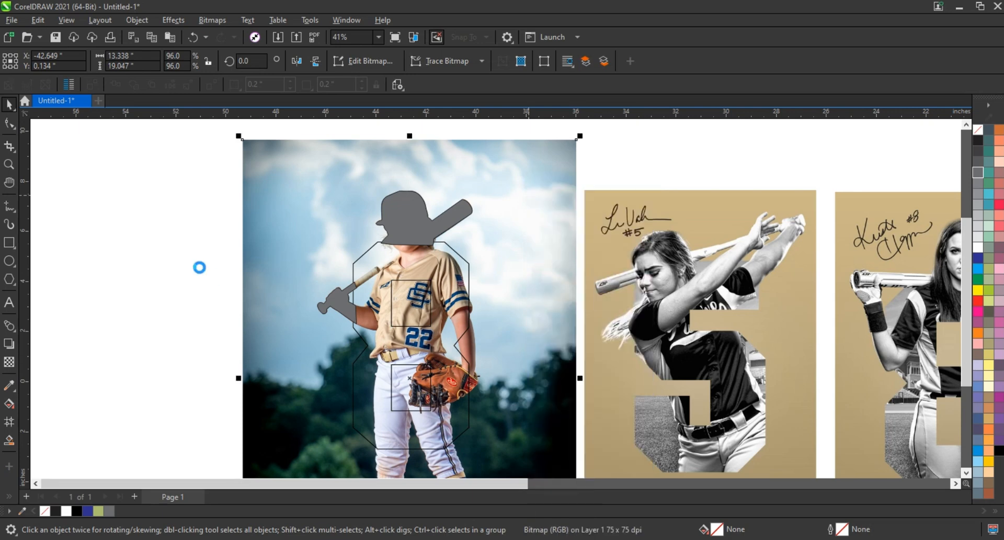
{"action": "left_click", "coordinate": [199, 267]}
{"action": "right_click", "coordinate": [183, 228]}
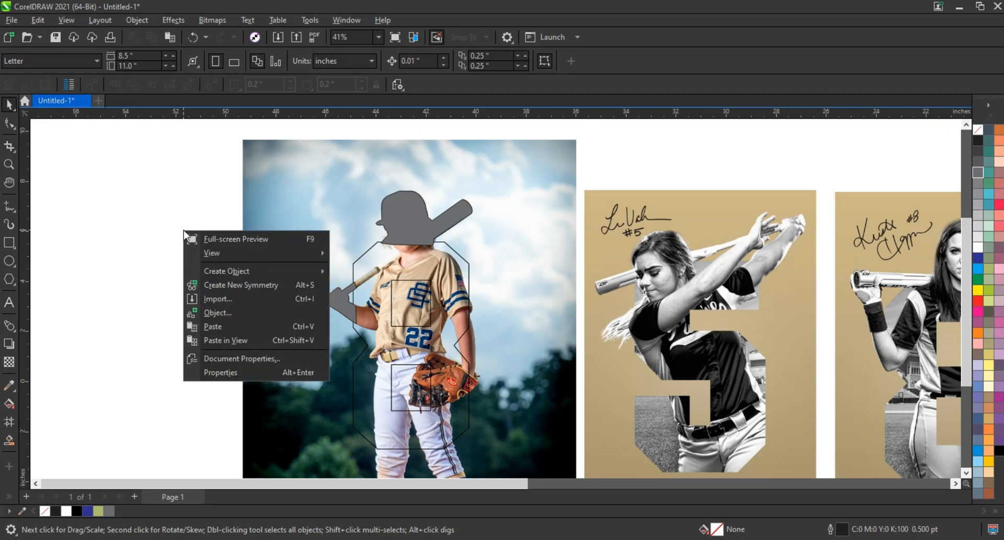
{"action": "left_click", "coordinate": [206, 325]}
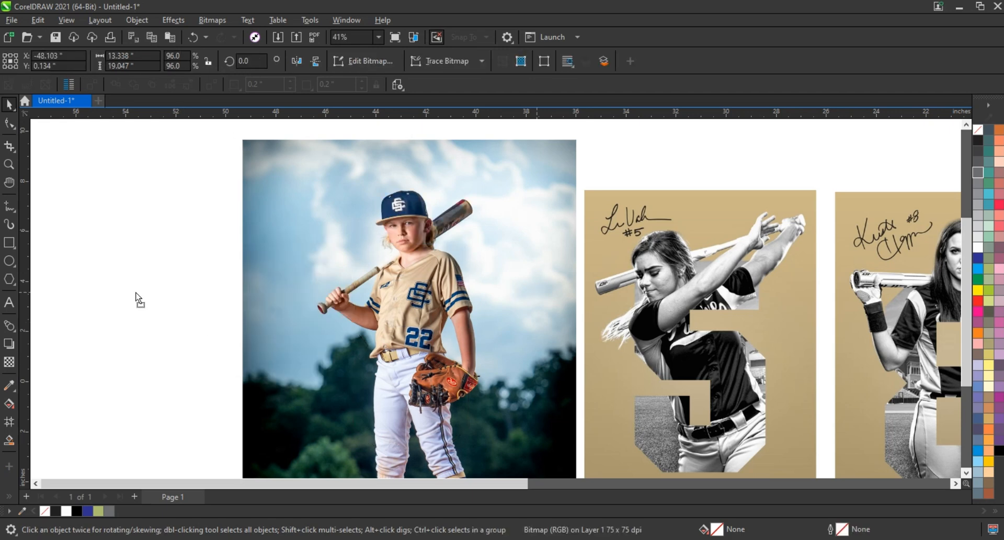
{"action": "left_click_drag", "start_coordinate": [136, 296], "coordinate": [121, 294]}
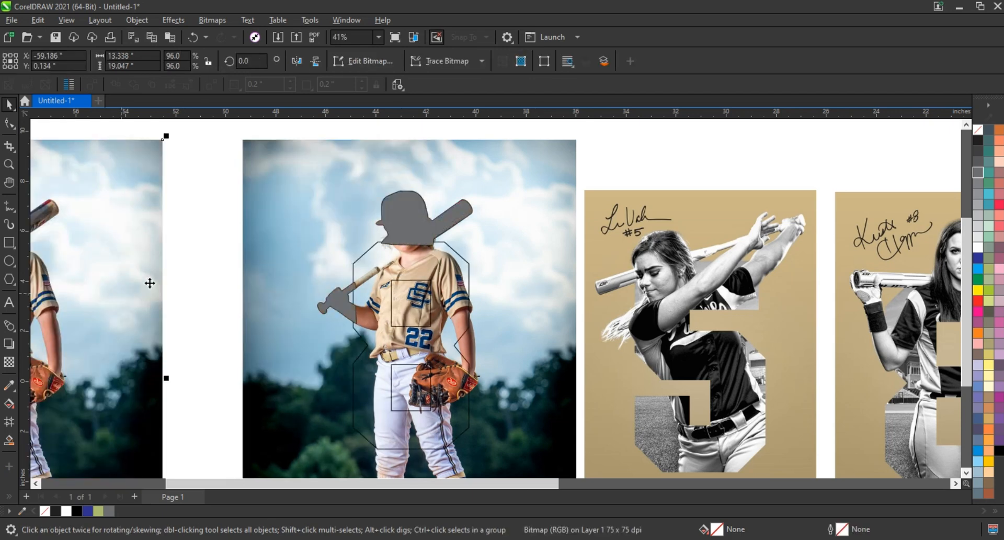
- Send the duplicate photo back behind the traced outlines and convert the photo to a 500 dpi grayscale bitmap
{"action": "left_click_drag", "start_coordinate": [355, 183], "coordinate": [354, 180]}
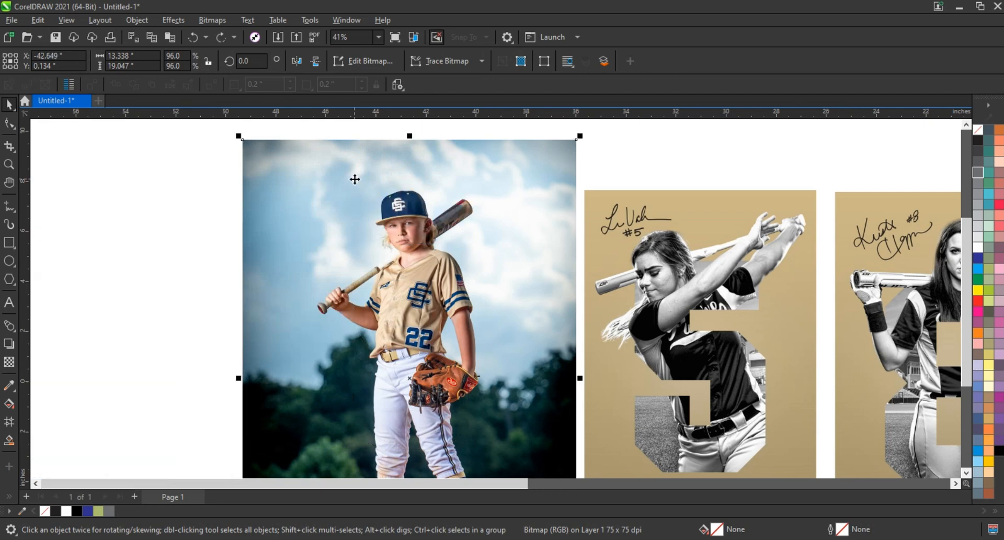
{"action": "key", "text": "ctrl+Page_Down"}
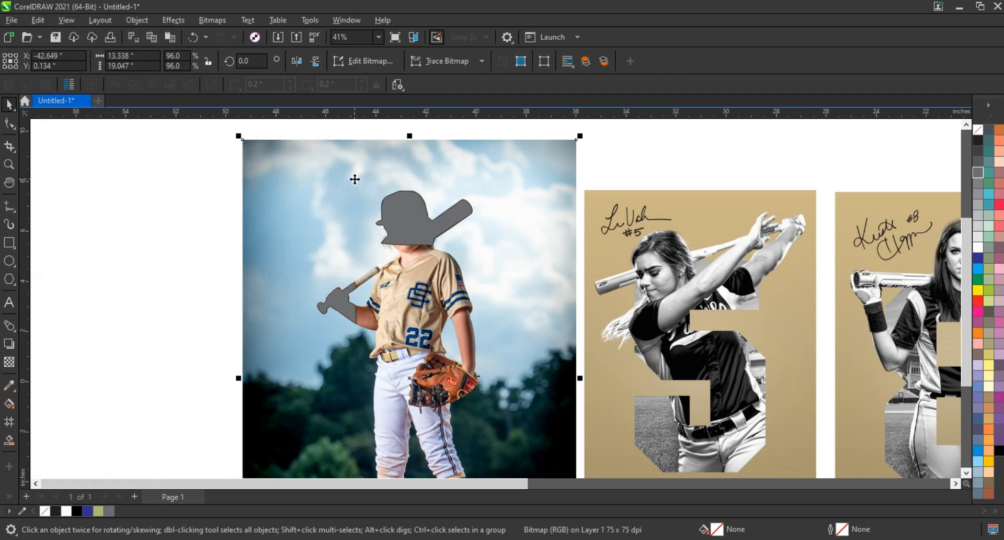
{"action": "key", "text": "ctrl+Page_Down"}
{"action": "left_click", "coordinate": [453, 216]}
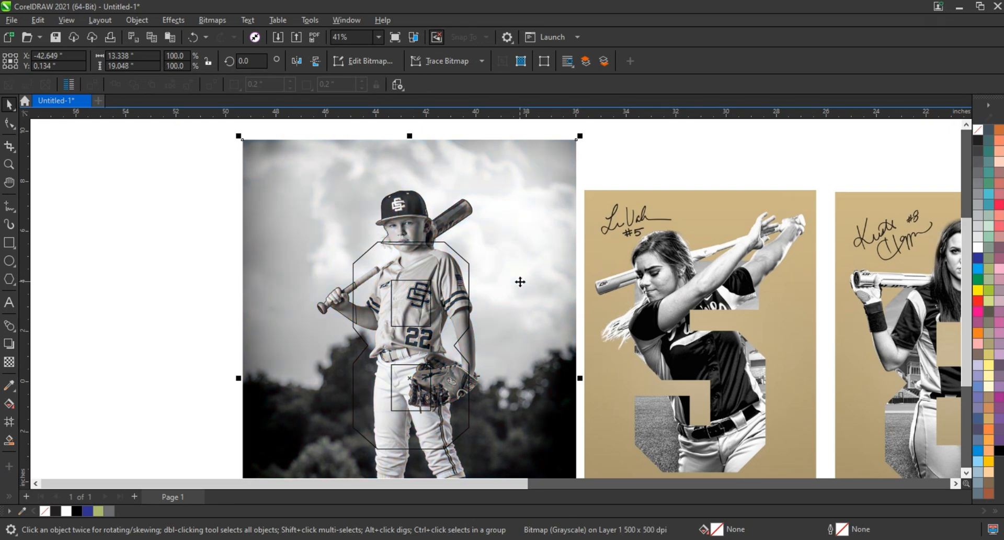
- Darken the grayscale player photo with the Gamma adjustment, setting the gamma value to 0.69
{"action": "left_click", "coordinate": [173, 20]}
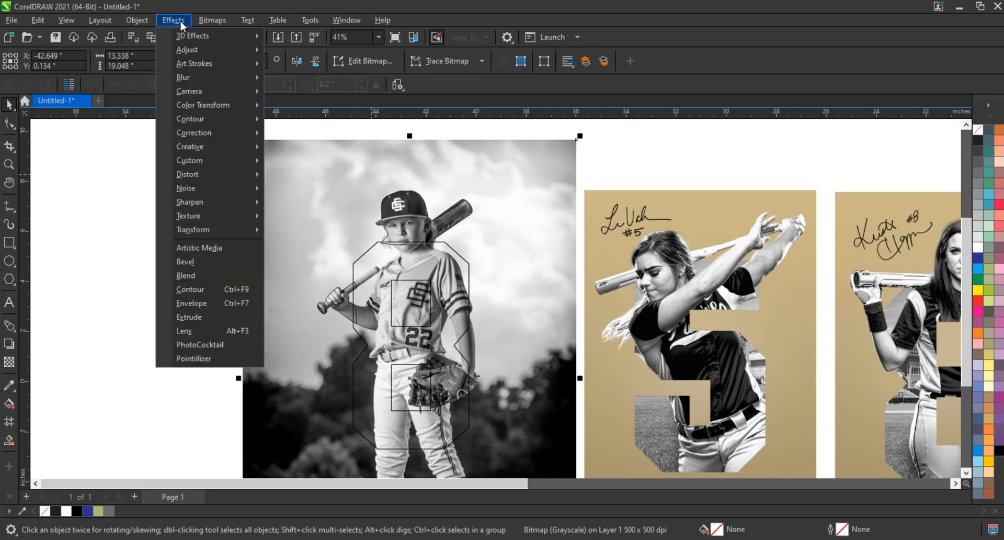
{"action": "mouse_move", "coordinate": [190, 50]}
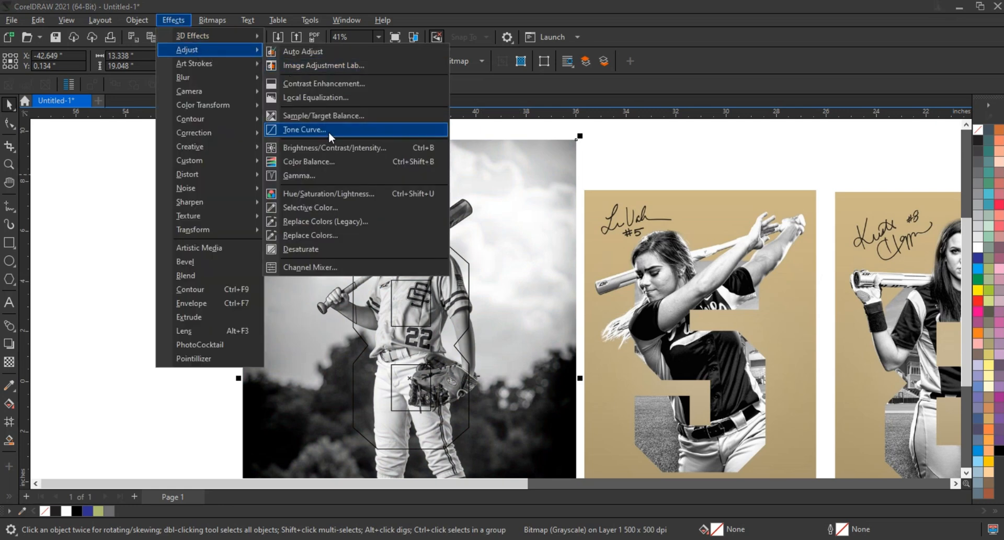
{"action": "left_click", "coordinate": [330, 175]}
{"action": "left_click_drag", "start_coordinate": [555, 225], "coordinate": [746, 226]}
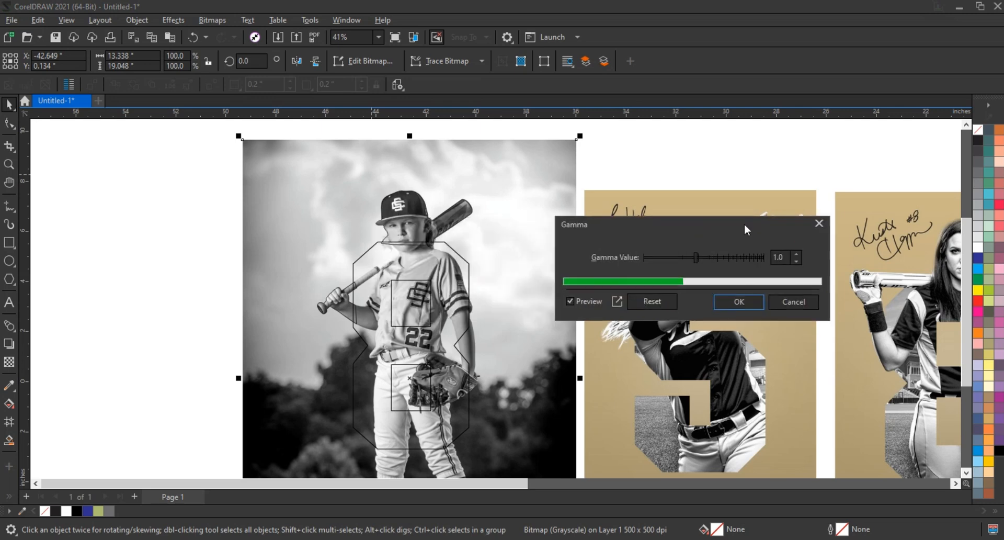
{"action": "left_click_drag", "start_coordinate": [693, 258], "coordinate": [690, 258]}
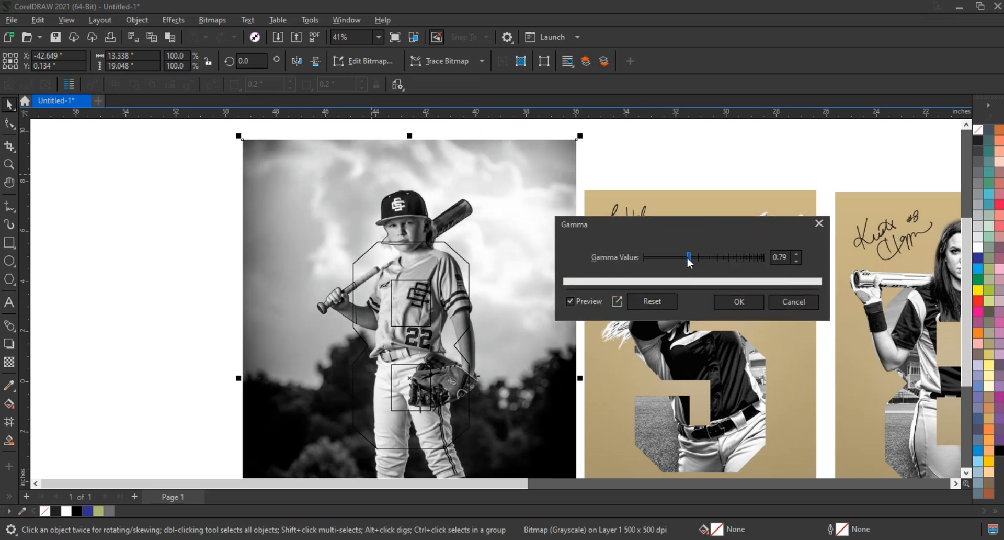
{"action": "left_click_drag", "start_coordinate": [689, 261], "coordinate": [686, 260]}
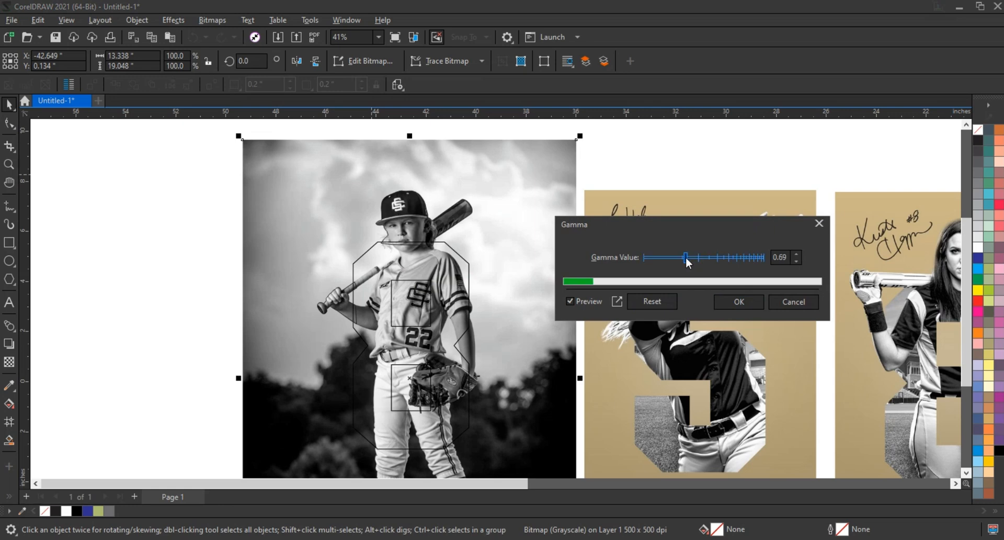
{"action": "left_click", "coordinate": [756, 307]}
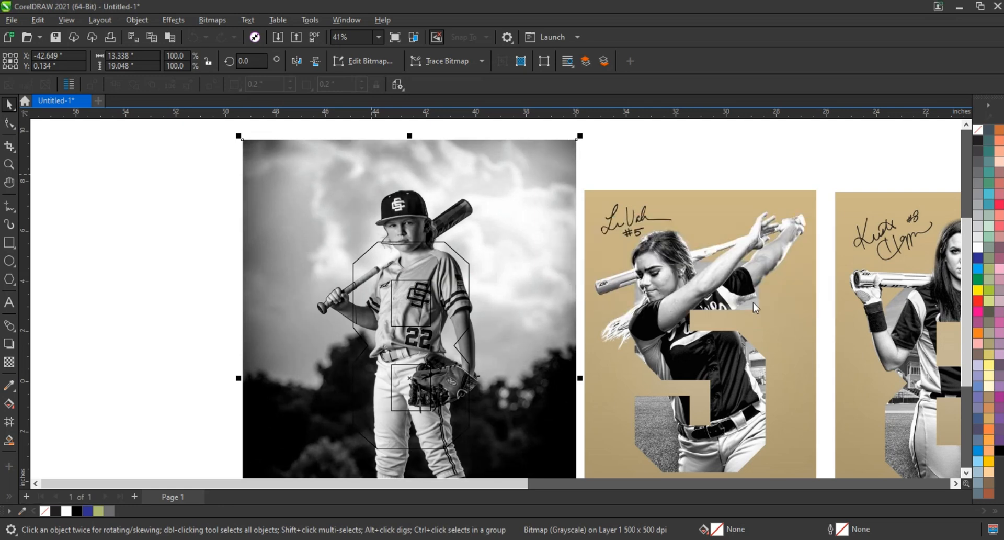
{"action": "left_click", "coordinate": [202, 234]}
{"action": "left_click", "coordinate": [250, 198]}
{"action": "left_click_drag", "start_coordinate": [506, 184], "coordinate": [168, 202]}
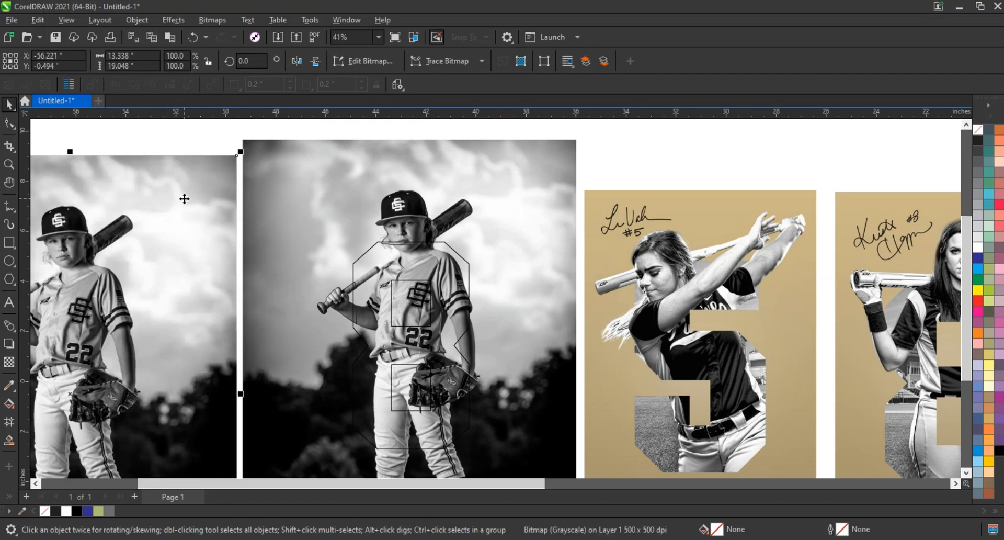
{"action": "key", "text": "ctrl+z"}
- PowerClip the grayscale photo inside the number 8 outline, and undo a trial move of the clipped number
{"action": "right_click", "coordinate": [521, 166]}
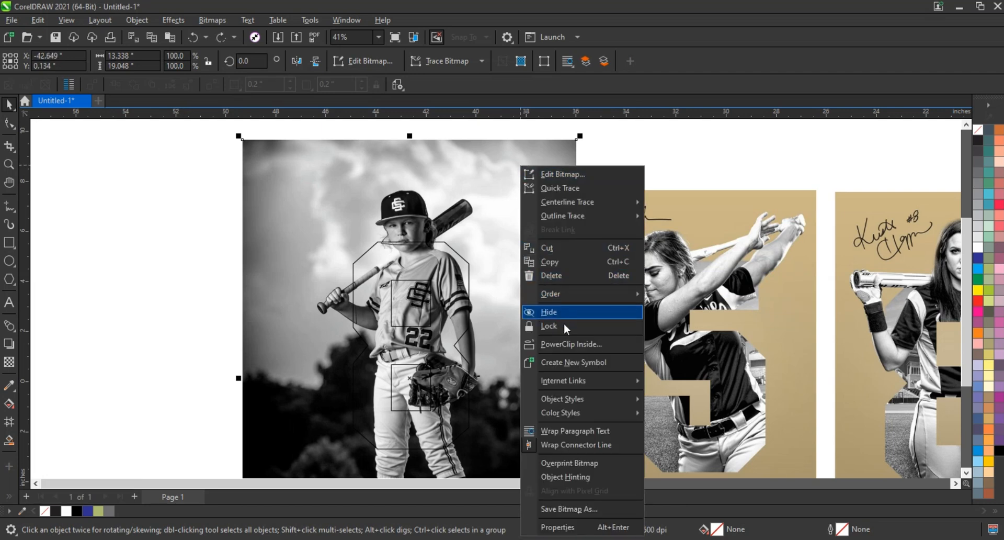
{"action": "left_click", "coordinate": [569, 345]}
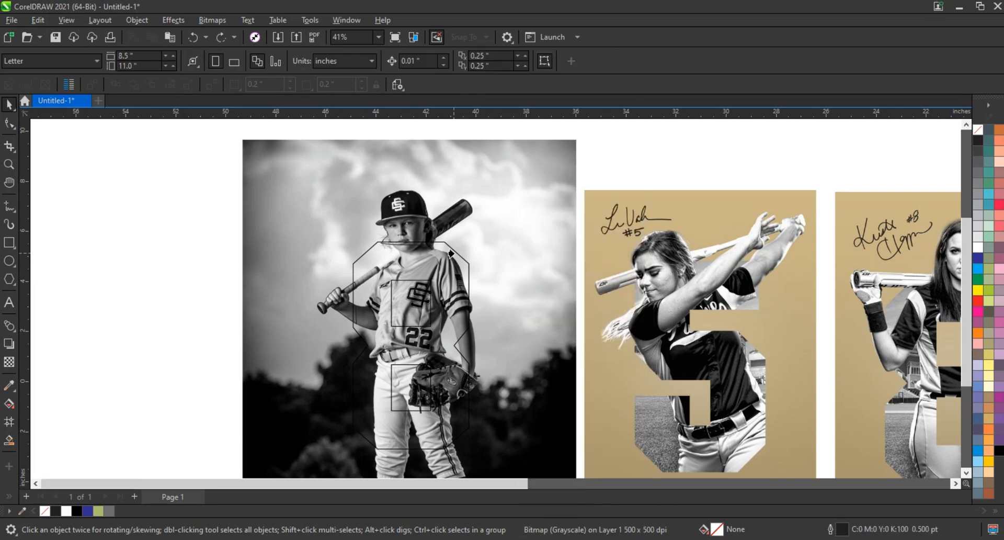
{"action": "left_click", "coordinate": [453, 252]}
{"action": "left_click_drag", "start_coordinate": [458, 292], "coordinate": [152, 288]}
{"action": "key", "text": "ctrl+z"}
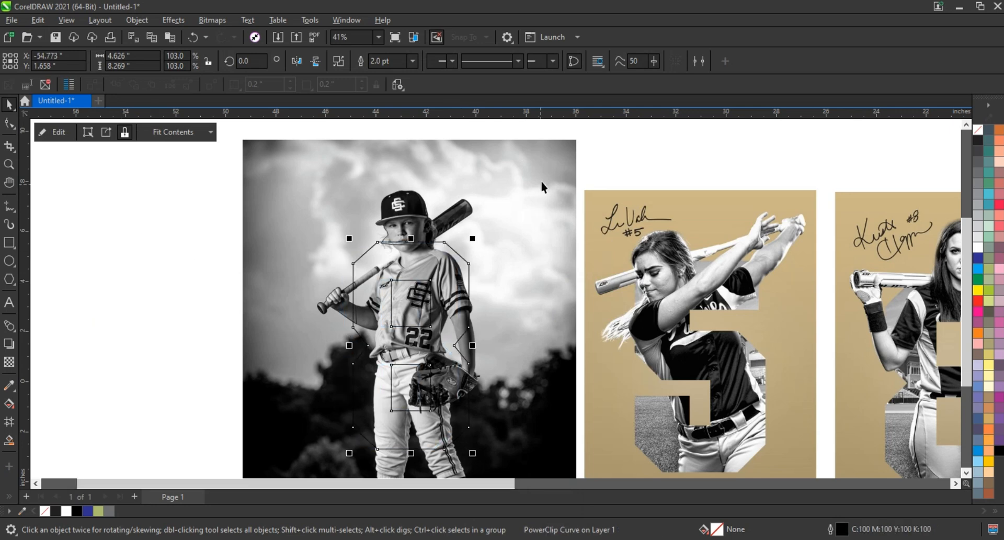
{"action": "key", "text": "ctrl+z"}
- PowerClip the remaining grayscale photo inside the combined head, bat and hand outline
{"action": "right_click", "coordinate": [542, 180]}
{"action": "left_click", "coordinate": [576, 348]}
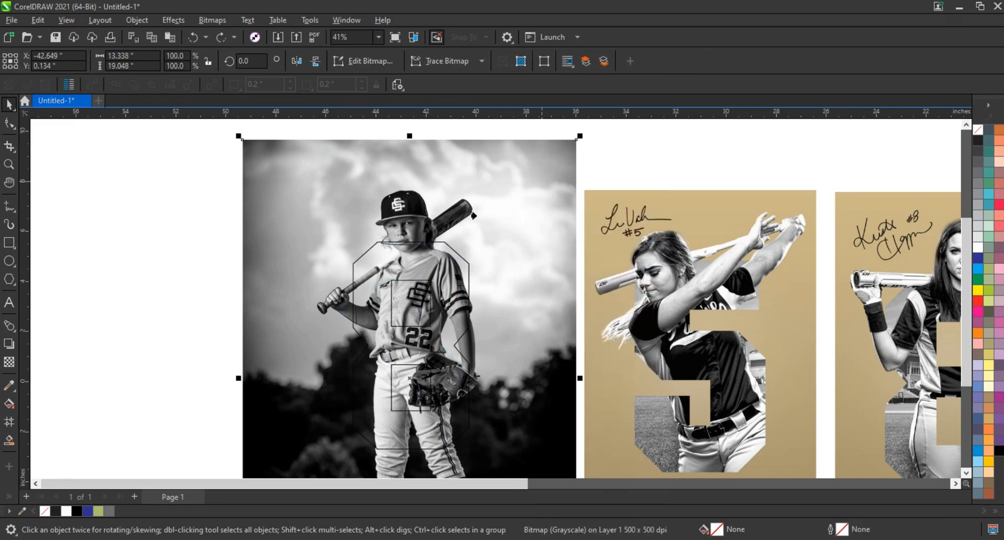
{"action": "left_click", "coordinate": [405, 206]}
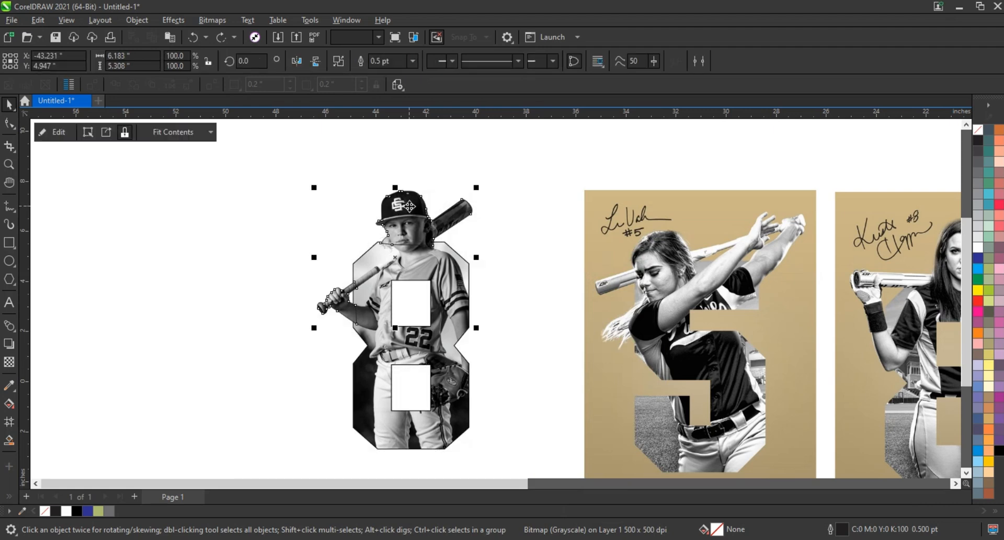
- Select the clipped number 8 together with the clipped head, bat and hand shape, and remove their outlines
{"action": "left_click_drag", "start_coordinate": [283, 163], "coordinate": [496, 351]}
{"action": "left_click", "coordinate": [424, 232]}
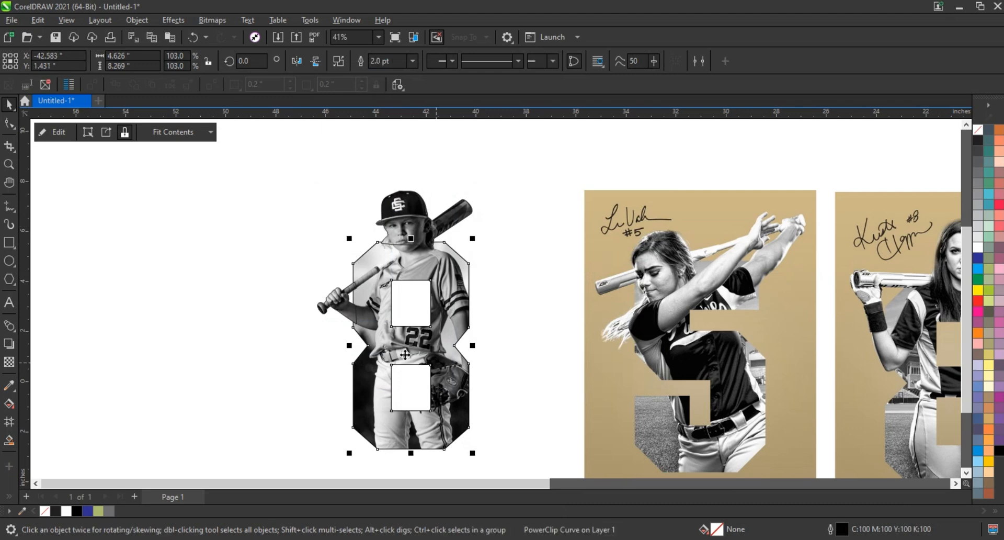
{"action": "left_click_drag", "start_coordinate": [252, 163], "coordinate": [503, 456]}
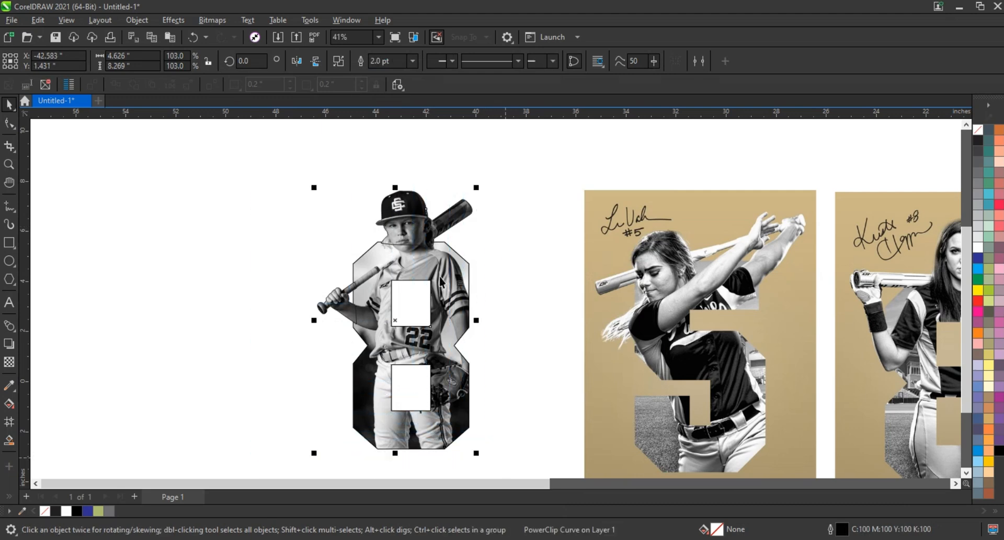
{"action": "left_click", "coordinate": [363, 62]}
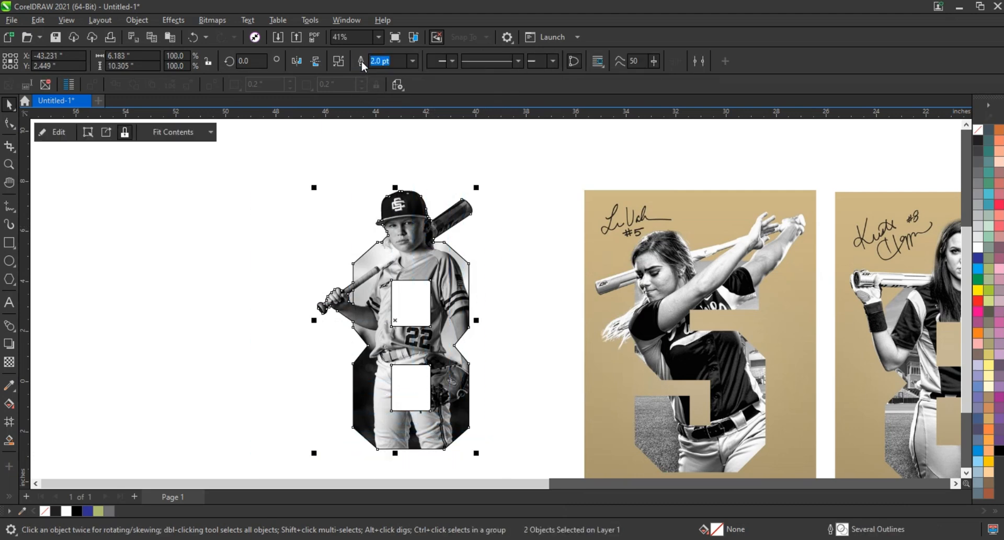
{"action": "right_click", "coordinate": [981, 130]}
{"action": "left_click", "coordinate": [947, 141]}
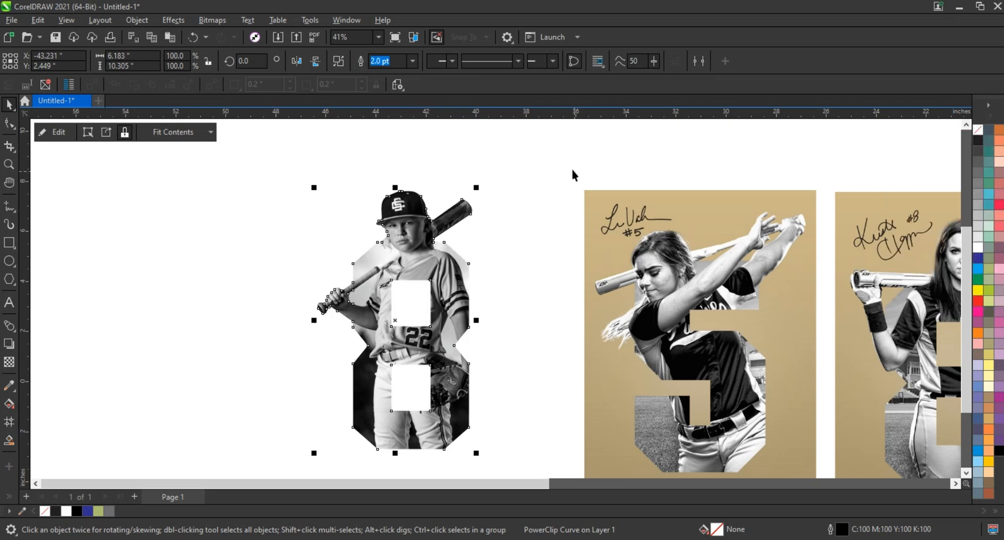
{"action": "left_click", "coordinate": [537, 177]}
- Draw a rectangle about 10.4 by 15.1 inches behind the clipped player and fill it with tan sampled from the adjacent poster
{"action": "scroll", "coordinate": [545, 207], "scroll_direction": "down", "scroll_amount": 2}
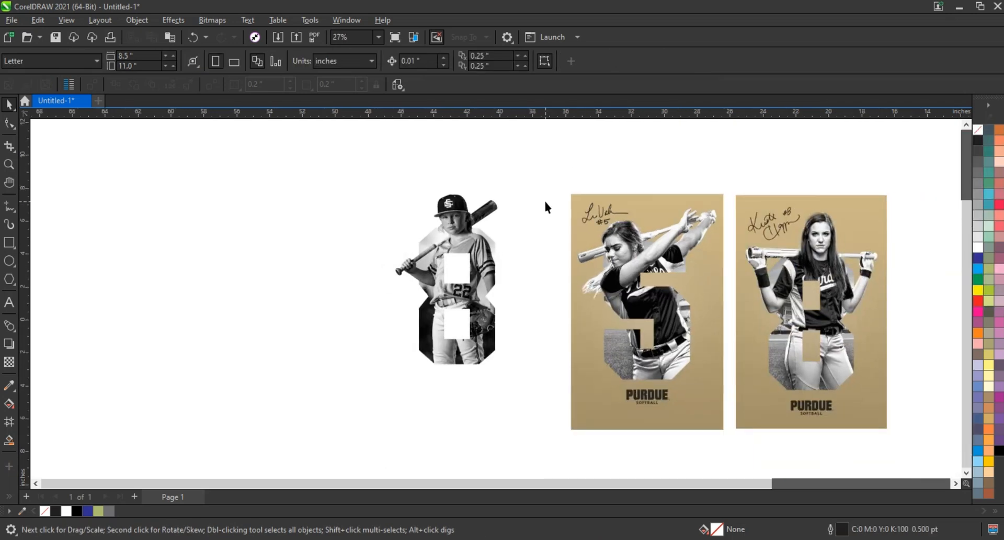
{"action": "left_click_drag", "start_coordinate": [377, 179], "coordinate": [547, 428]}
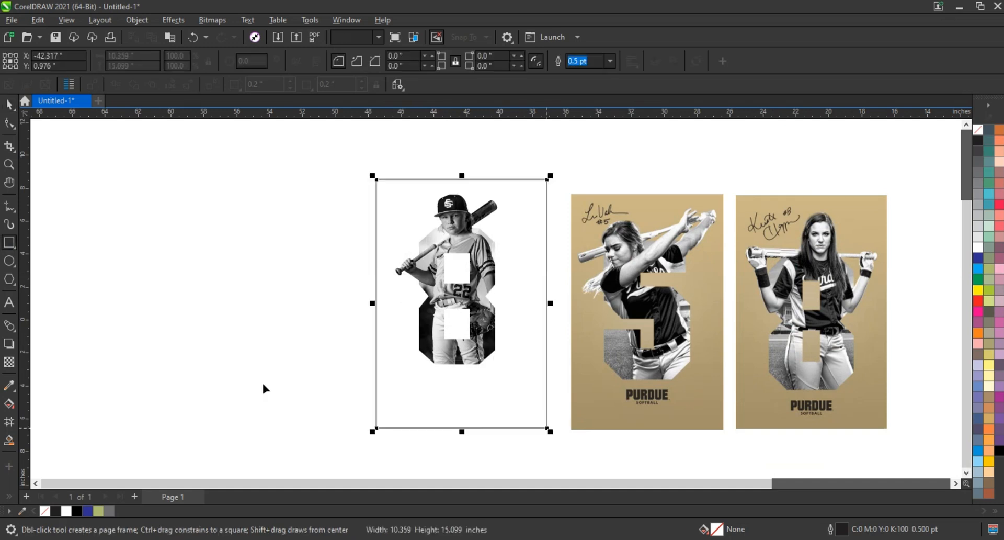
{"action": "left_click", "coordinate": [604, 323]}
{"action": "left_click", "coordinate": [515, 387]}
{"action": "left_click", "coordinate": [9, 104]}
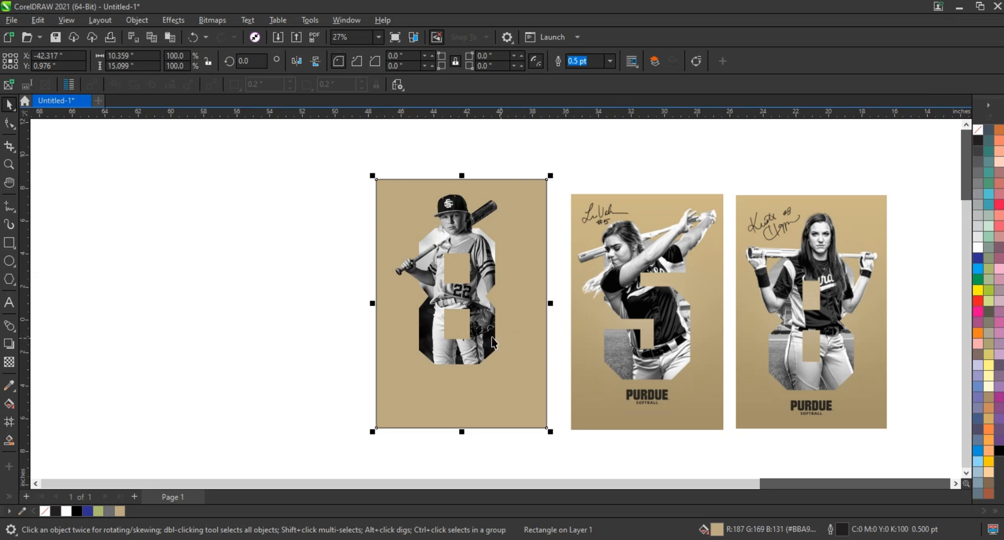
- Center the clipped player figure on the tan rectangle and enlarge it to about 7.4 by 12.3 inches
{"action": "left_click", "coordinate": [493, 338]}
{"action": "left_click", "coordinate": [525, 365], "text": "shift"}
{"action": "key", "text": "c"}
{"action": "key", "text": "e"}
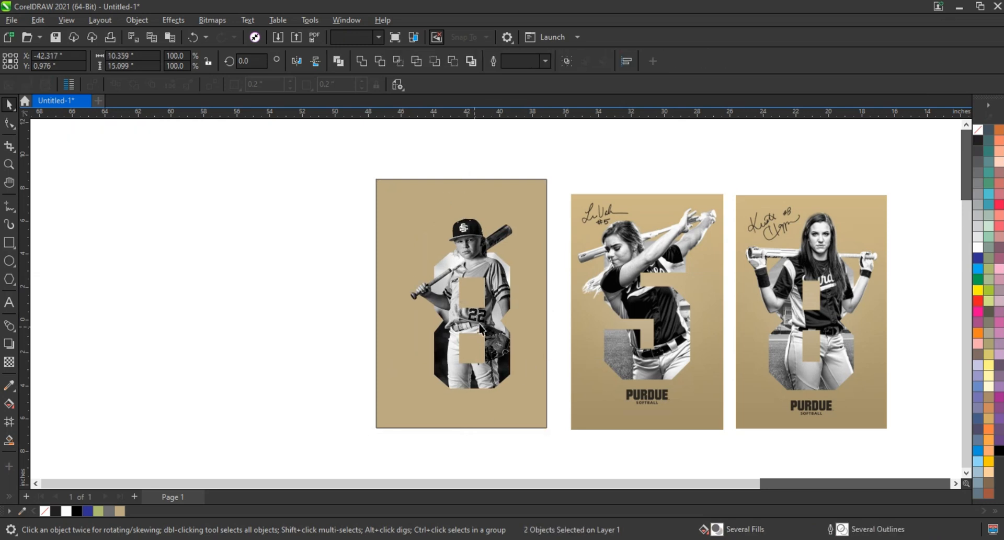
{"action": "left_click", "coordinate": [481, 328]}
{"action": "left_click_drag", "start_coordinate": [519, 210], "coordinate": [545, 241]}
- Set the outline to none on both the clipped player figure and the tan background rectangle
{"action": "right_click", "coordinate": [978, 132]}
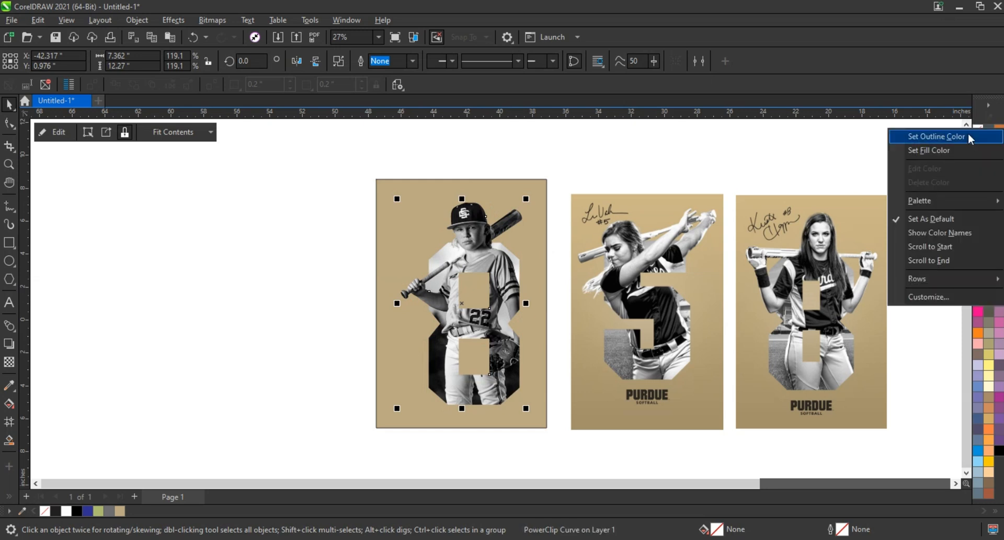
{"action": "left_click", "coordinate": [970, 138]}
{"action": "left_click", "coordinate": [544, 191]}
{"action": "right_click", "coordinate": [978, 130]}
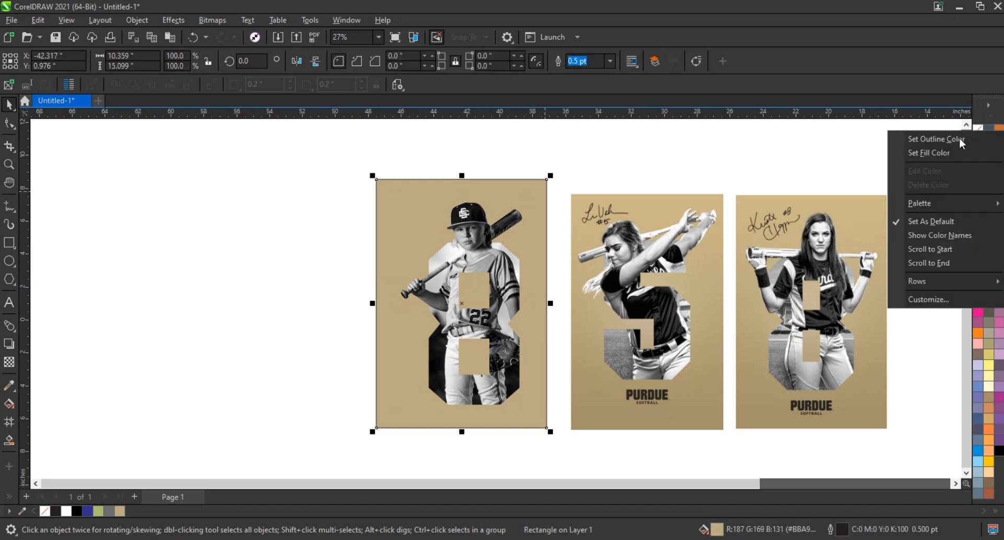
{"action": "left_click", "coordinate": [961, 141]}
{"action": "left_click", "coordinate": [582, 139]}
- Compare the new number 8 poster with the two Purdue reference posters in a full-screen preview
{"action": "left_click", "coordinate": [10, 165]}
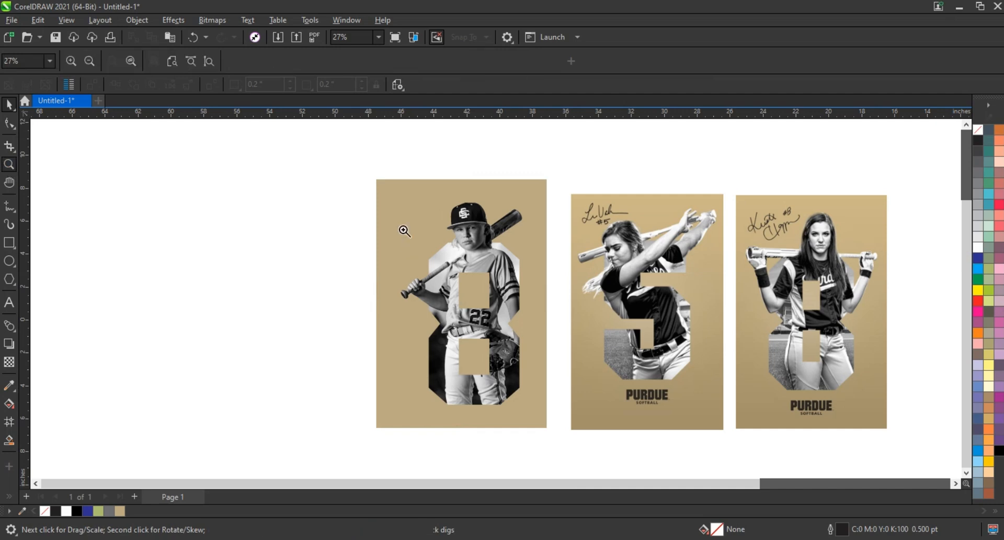
{"action": "left_click_drag", "start_coordinate": [335, 175], "coordinate": [888, 421]}
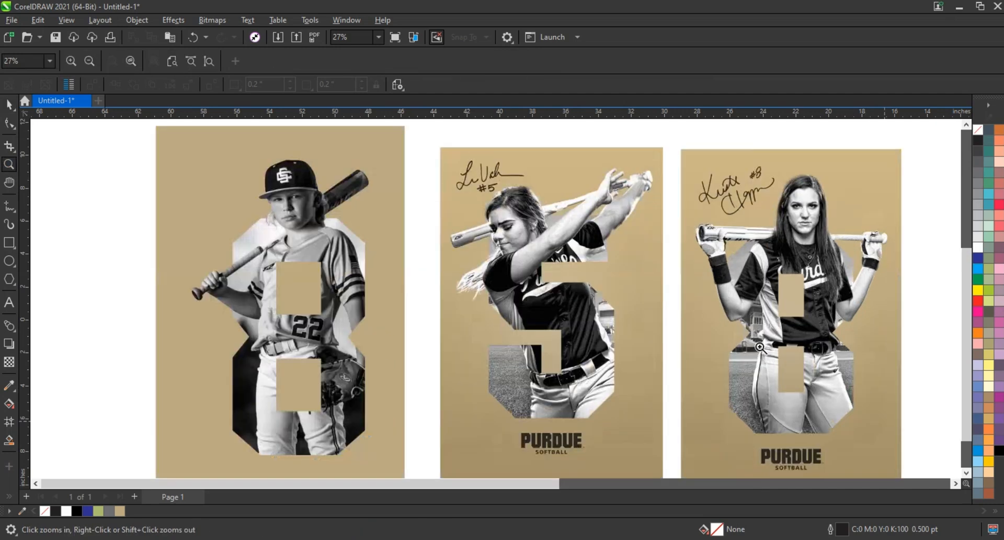
{"action": "key", "text": "space"}
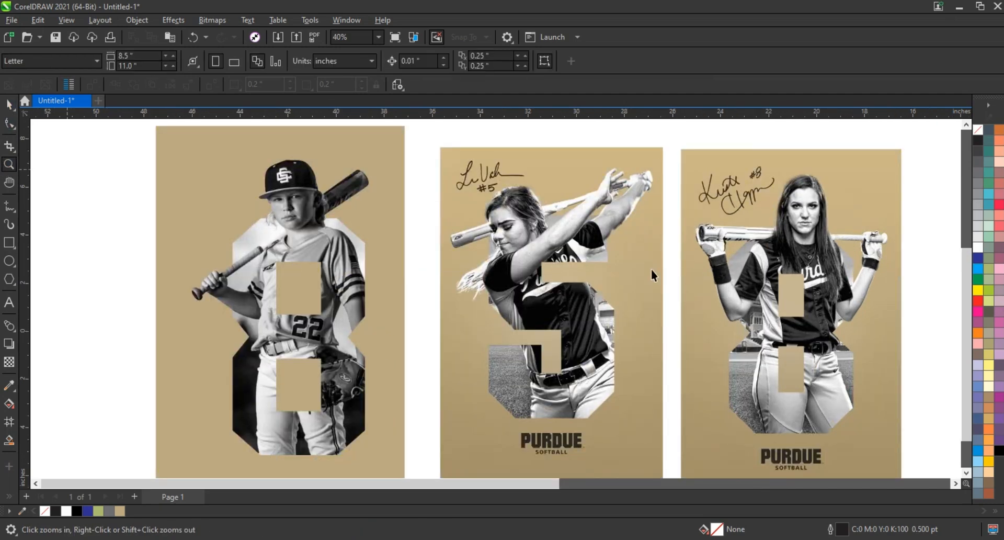
{"action": "key", "text": "F9"}
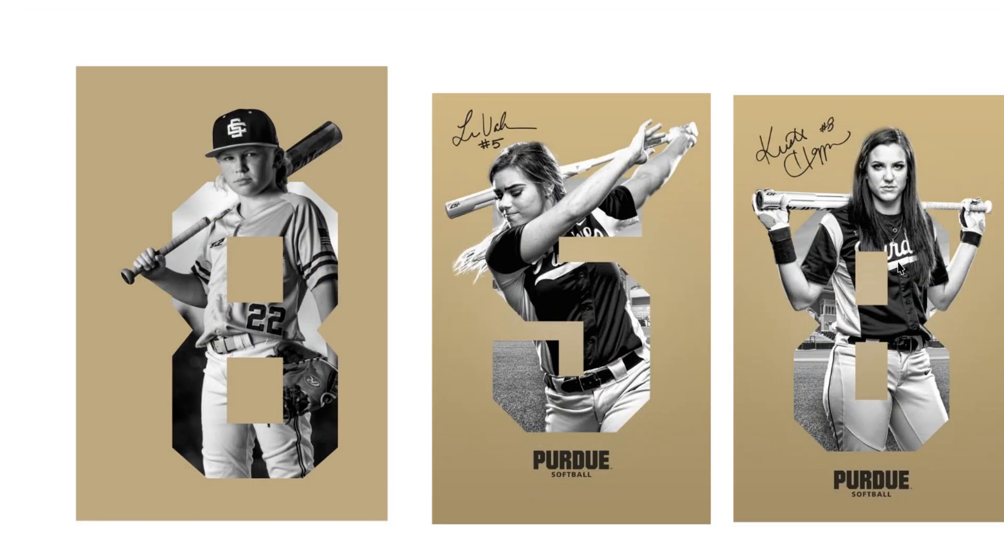